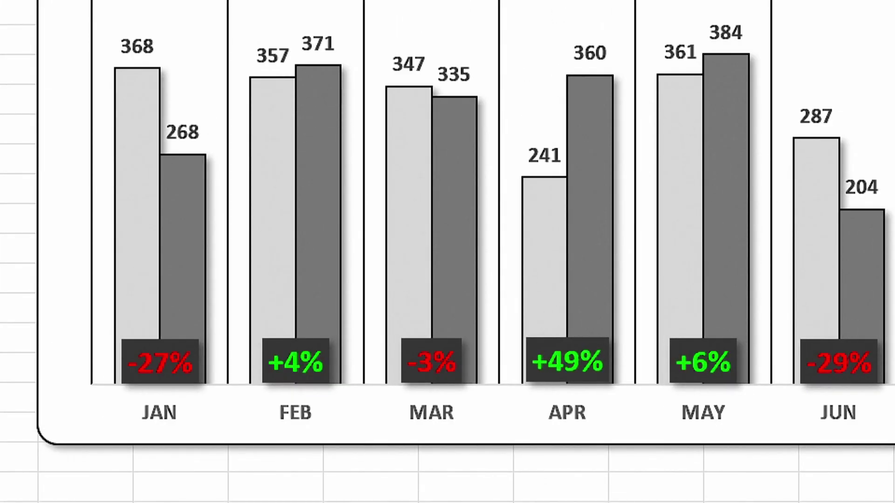
Recalculate the workbook repeatedly to refresh the values and percentage labels in the 2024 versus 2025 comparison chart
{"action": "key", "text": "F9"}
{"action": "key", "text": "F9"}
{"action": "key", "text": "F9"}
{"action": "key", "text": "F9"}
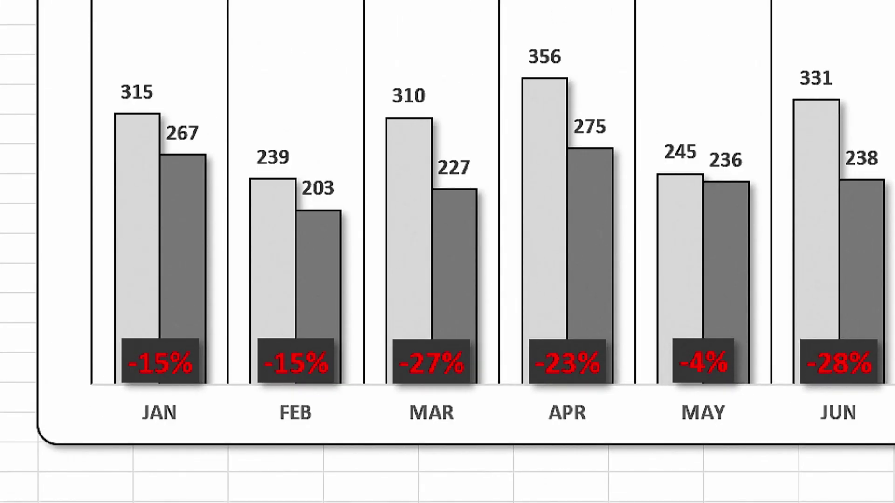
{"action": "key", "text": "F9"}
{"action": "key", "text": "F9"}
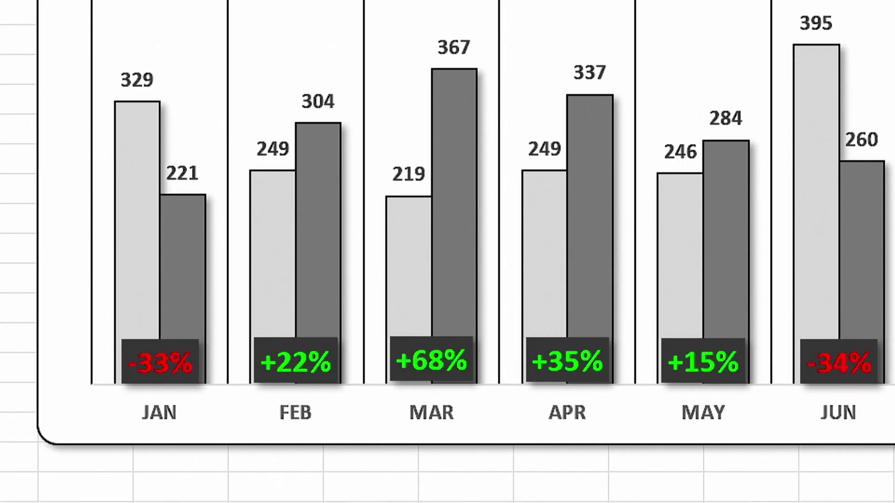
{"action": "key", "text": "F9"}
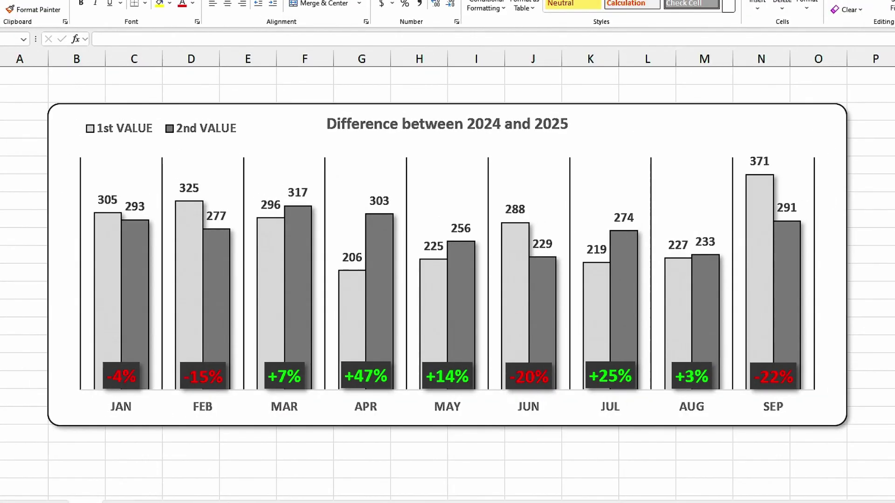
{"action": "key", "text": "F9"}
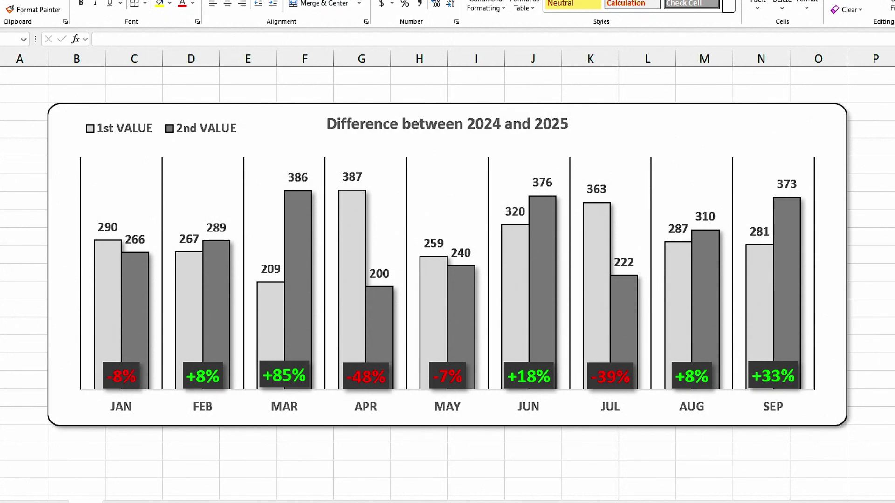
{"action": "key", "text": "F9"}
{"action": "key", "text": "F9"}
{"action": "key", "text": "F9"}
{"action": "key", "text": "F9"}
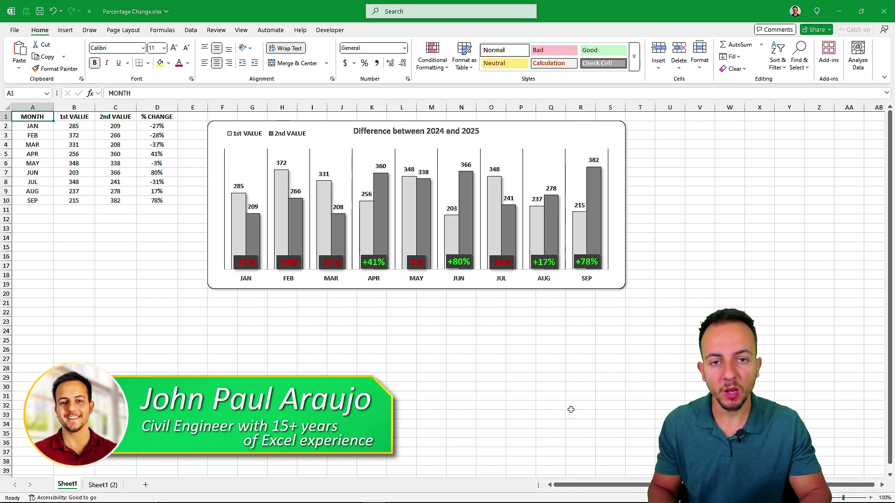
{"action": "key", "text": "F9"}
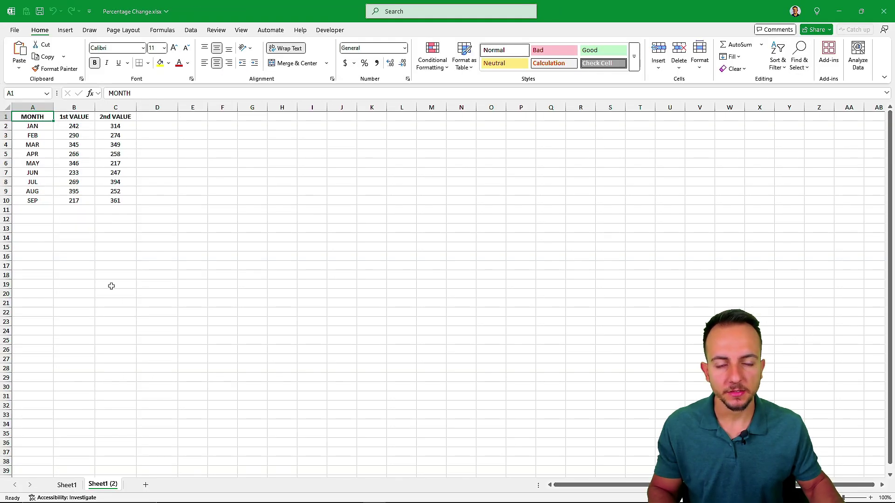
{"action": "key", "text": "ctrl+4"}
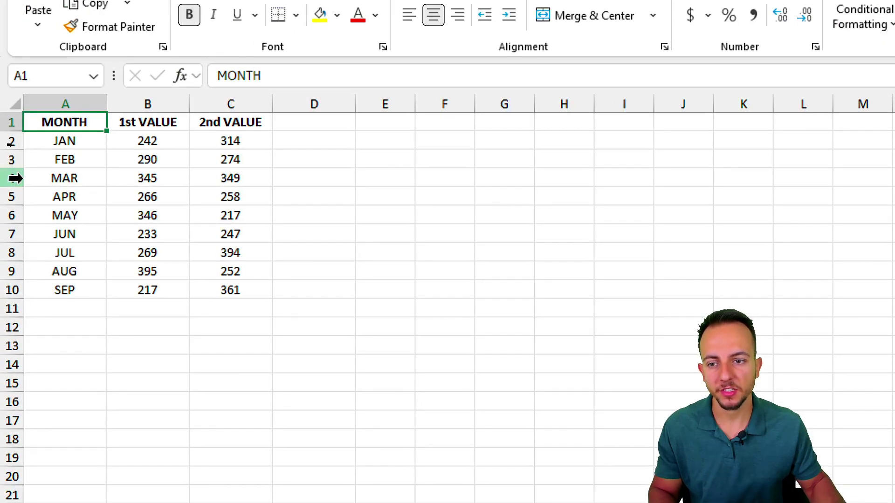
{"action": "key", "text": "ctrl+2"}
{"action": "mouse_move", "coordinate": [25, 102]}
{"action": "left_mouse_down"}
{"action": "mouse_move", "coordinate": [259, 266]}
{"action": "mouse_move", "coordinate": [275, 310]}
{"action": "left_mouse_up"}
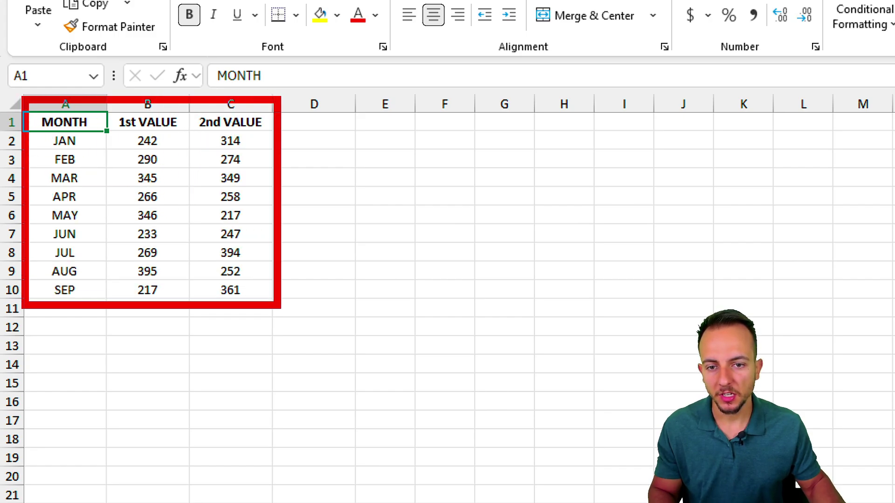
{"action": "key", "text": "e"}
{"action": "left_click_drag", "start_coordinate": [93, 106], "coordinate": [124, 37]}
{"action": "left_click_drag", "start_coordinate": [187, 103], "coordinate": [239, 60]}
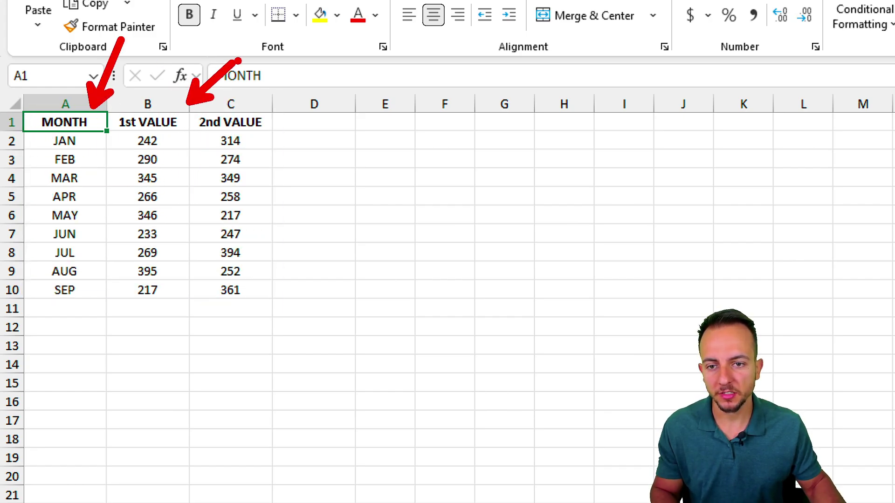
{"action": "key", "text": "e"}
{"action": "mouse_move", "coordinate": [18, 101]}
{"action": "left_mouse_down"}
{"action": "mouse_move", "coordinate": [98, 265]}
{"action": "mouse_move", "coordinate": [103, 319]}
{"action": "mouse_move", "coordinate": [156, 393]}
{"action": "left_mouse_up"}
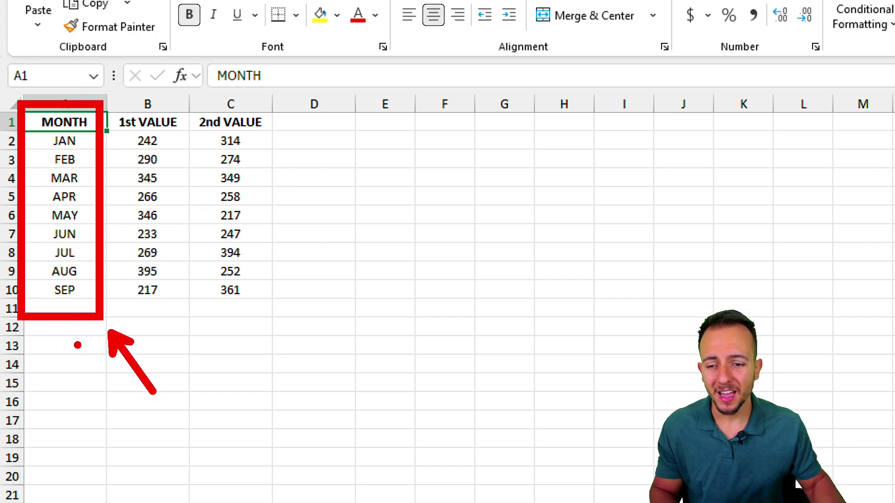
{"action": "left_click_drag", "start_coordinate": [77, 345], "coordinate": [147, 302]}
{"action": "key", "text": "Escape"}
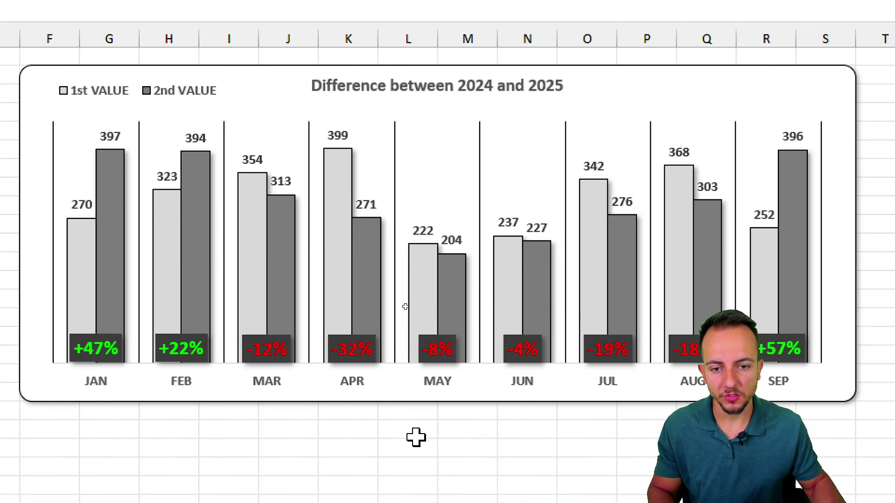
{"action": "key", "text": "ctrl+2"}
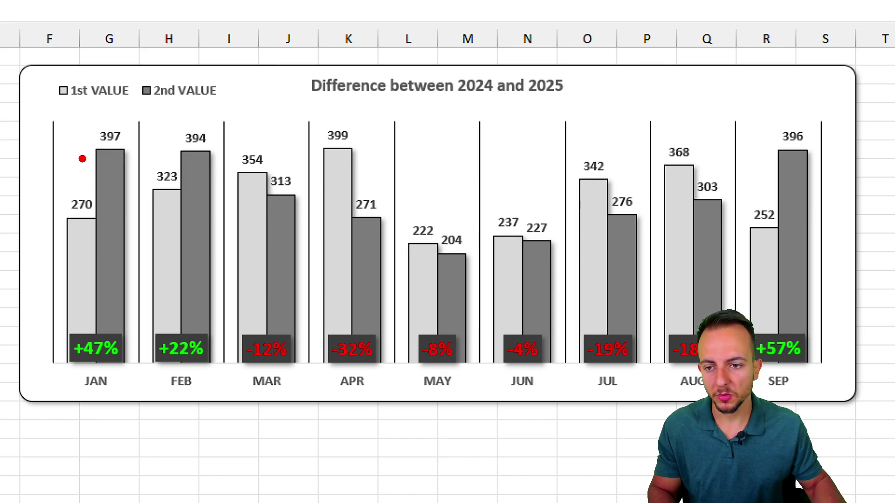
{"action": "mouse_move", "coordinate": [51, 112]}
{"action": "left_mouse_down"}
{"action": "mouse_move", "coordinate": [134, 321]}
{"action": "mouse_move", "coordinate": [136, 394]}
{"action": "mouse_move", "coordinate": [222, 159]}
{"action": "mouse_move", "coordinate": [222, 96]}
{"action": "left_mouse_up"}
{"action": "mouse_move", "coordinate": [224, 396]}
{"action": "left_mouse_down"}
{"action": "mouse_move", "coordinate": [307, 96]}
{"action": "mouse_move", "coordinate": [316, 96]}
{"action": "left_mouse_up"}
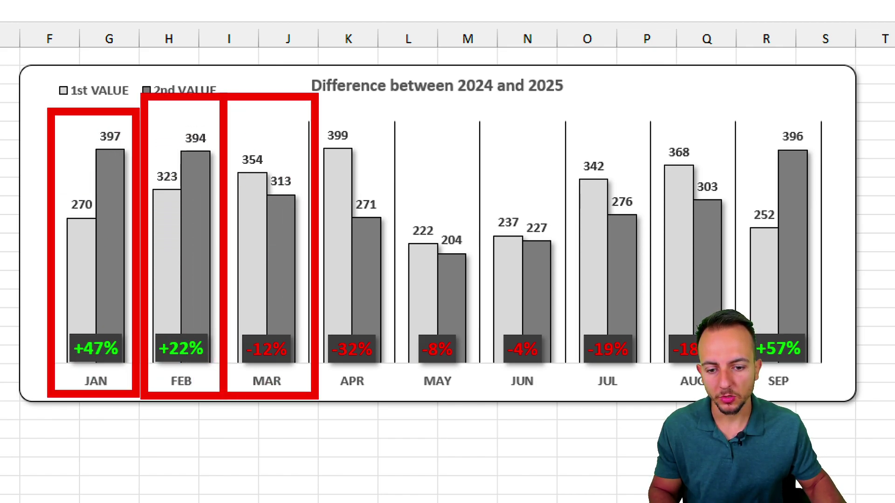
{"action": "left_click_drag", "start_coordinate": [70, 417], "coordinate": [104, 461]}
{"action": "left_click_drag", "start_coordinate": [201, 421], "coordinate": [238, 458]}
{"action": "left_click_drag", "start_coordinate": [295, 415], "coordinate": [329, 463]}
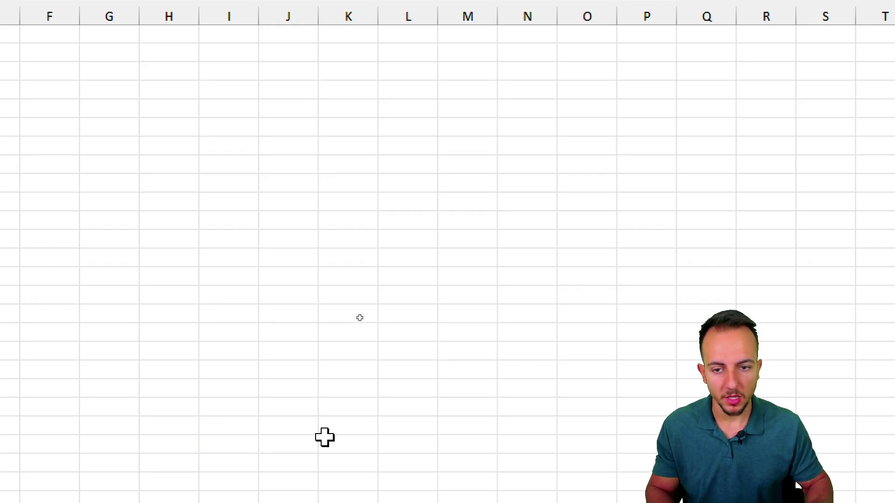
{"action": "key", "text": "ctrl+2"}
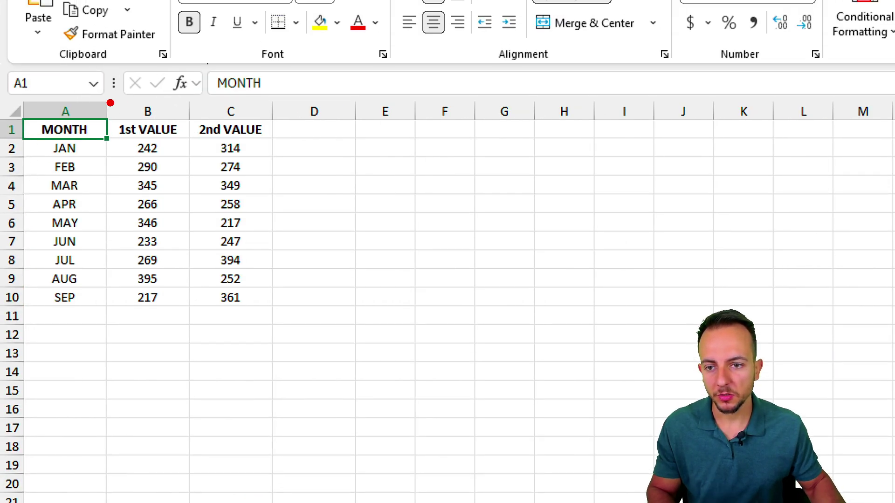
{"action": "mouse_move", "coordinate": [102, 102]}
{"action": "left_mouse_down"}
{"action": "mouse_move", "coordinate": [173, 226]}
{"action": "mouse_move", "coordinate": [189, 321]}
{"action": "mouse_move", "coordinate": [261, 230]}
{"action": "mouse_move", "coordinate": [282, 97]}
{"action": "left_mouse_up"}
{"action": "mouse_move", "coordinate": [151, 330]}
{"action": "left_mouse_down"}
{"action": "mouse_move", "coordinate": [216, 349]}
{"action": "mouse_move", "coordinate": [237, 327]}
{"action": "mouse_move", "coordinate": [226, 331]}
{"action": "left_mouse_up"}
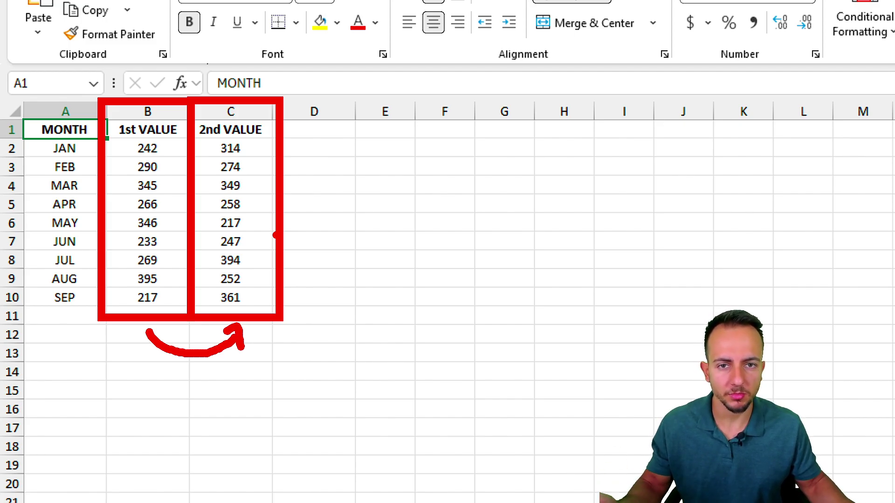
Add the header CHANGE % in cell D1, beside the 2nd VALUE column
{"action": "left_click", "coordinate": [295, 130]}
{"action": "left_click", "coordinate": [312, 108]}
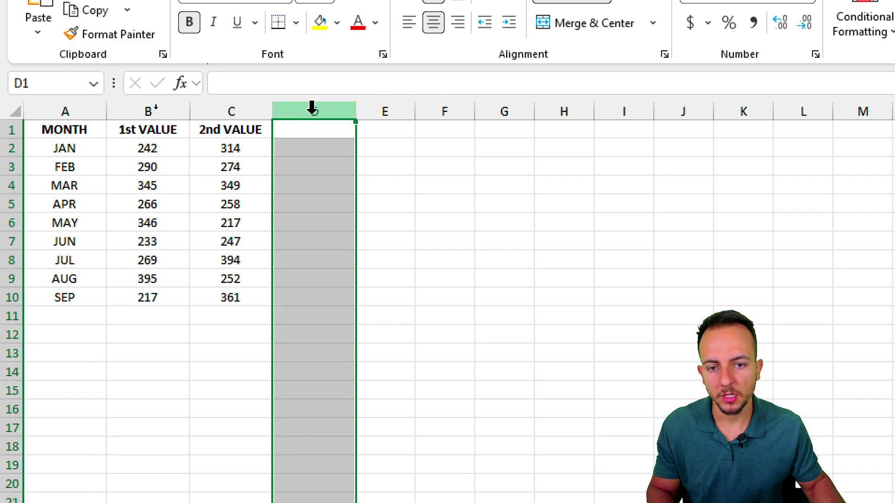
{"action": "left_click", "coordinate": [292, 132]}
{"action": "type", "text": "CHANGE"}
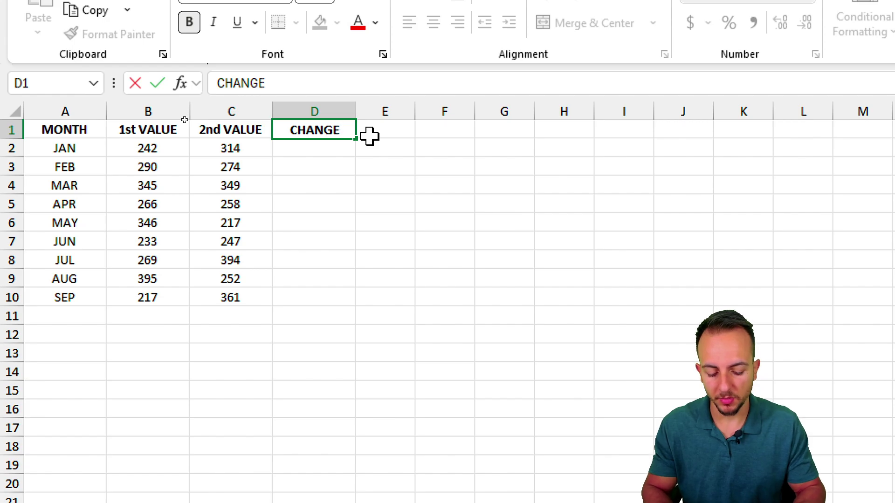
{"action": "type", "text": " %"}
{"action": "key", "text": "Return"}
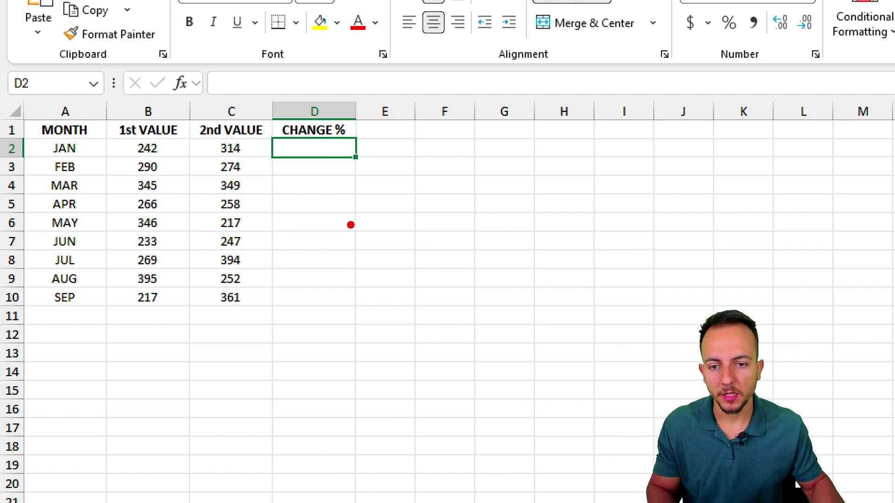
Calculate January's percentage change in cell D2 with the formula =C2/B2-1
{"action": "mouse_move", "coordinate": [213, 134]}
{"action": "left_mouse_down"}
{"action": "mouse_move", "coordinate": [254, 163]}
{"action": "mouse_move", "coordinate": [134, 180]}
{"action": "left_mouse_up"}
{"action": "key", "text": "Escape"}
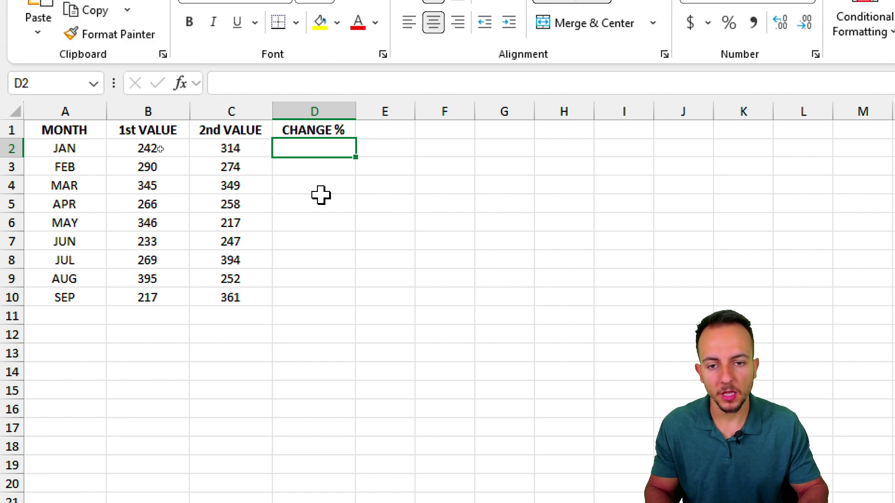
{"action": "type", "text": "="}
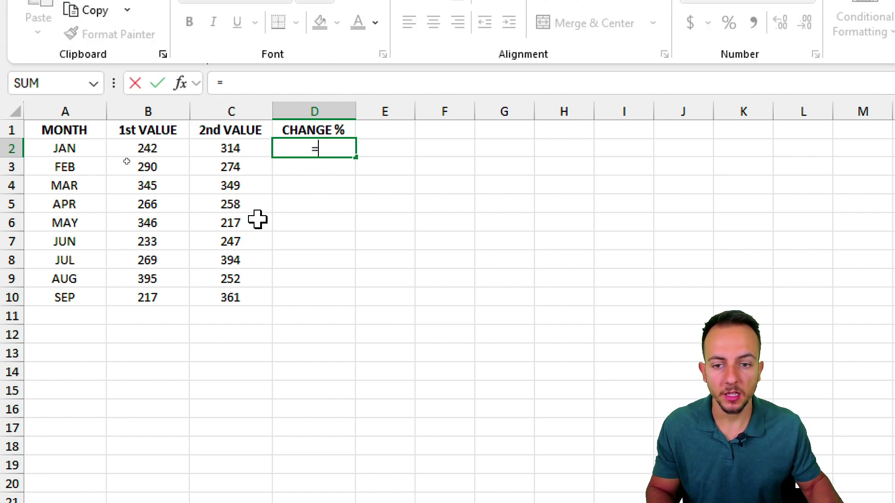
{"action": "left_click", "coordinate": [214, 148]}
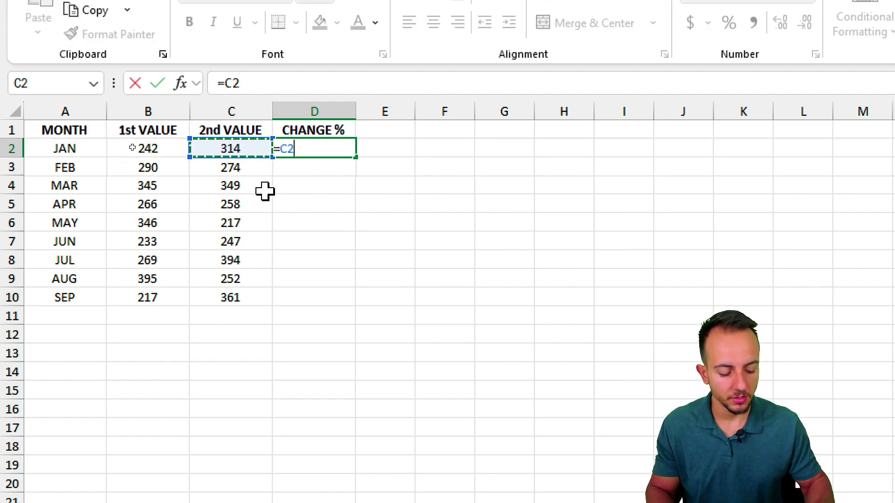
{"action": "type", "text": "/"}
{"action": "left_click", "coordinate": [157, 152]}
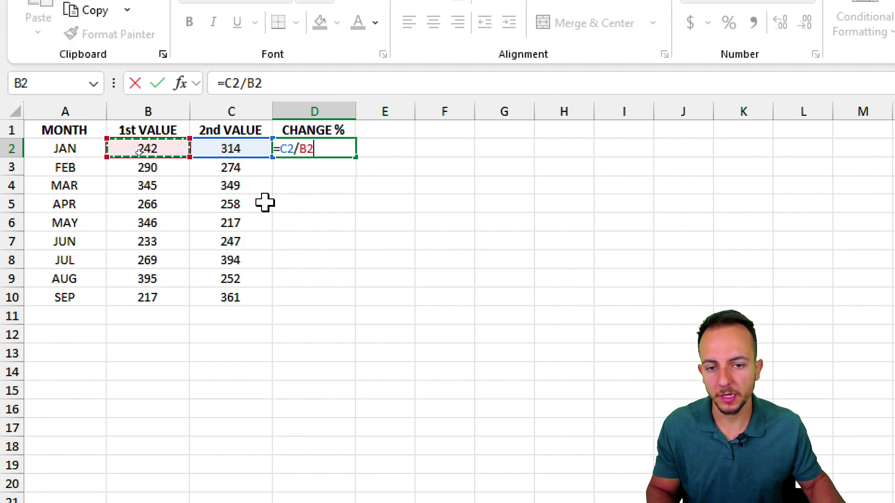
{"action": "type", "text": "-1"}
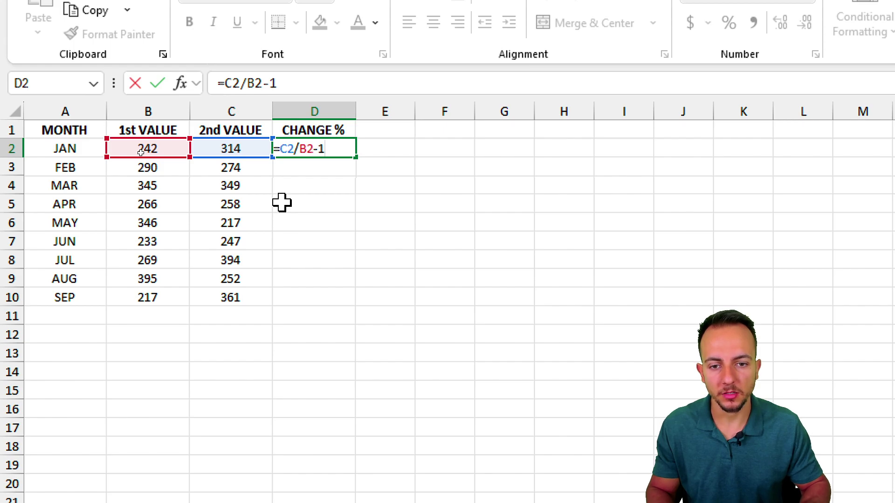
{"action": "key", "text": "Return"}
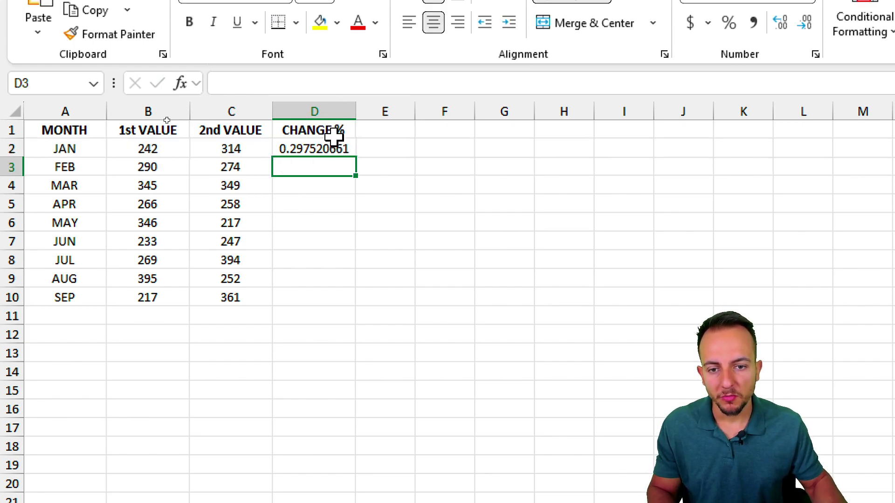
Format D2 in Percent Style and fill its formula down through September in D10
{"action": "left_click", "coordinate": [342, 147]}
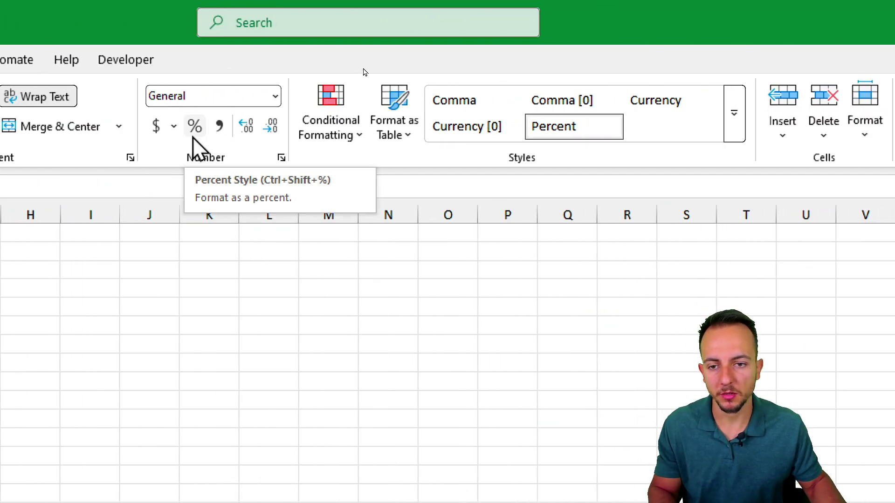
{"action": "left_click", "coordinate": [193, 137]}
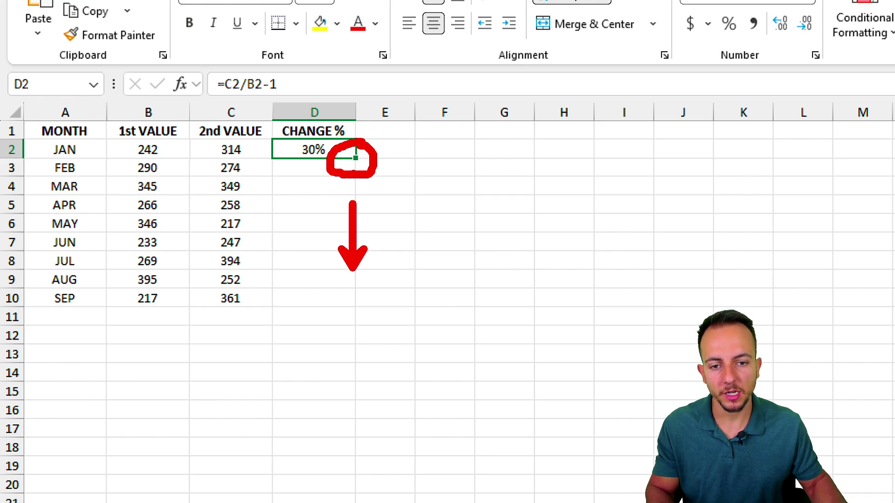
{"action": "left_click_drag", "start_coordinate": [356, 161], "coordinate": [347, 311]}
{"action": "left_click", "coordinate": [313, 341]}
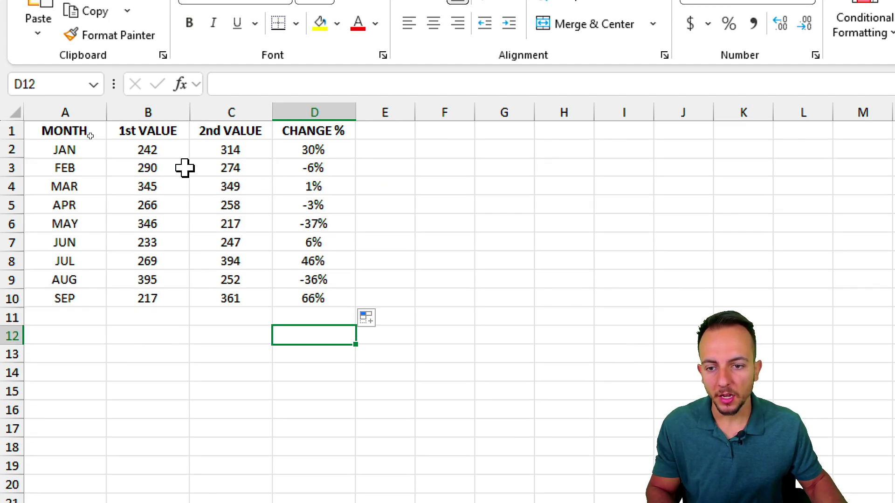
Try 150 as March's 2nd VALUE in C4 to test the change formula, and undo the edit
{"action": "left_click", "coordinate": [9, 186]}
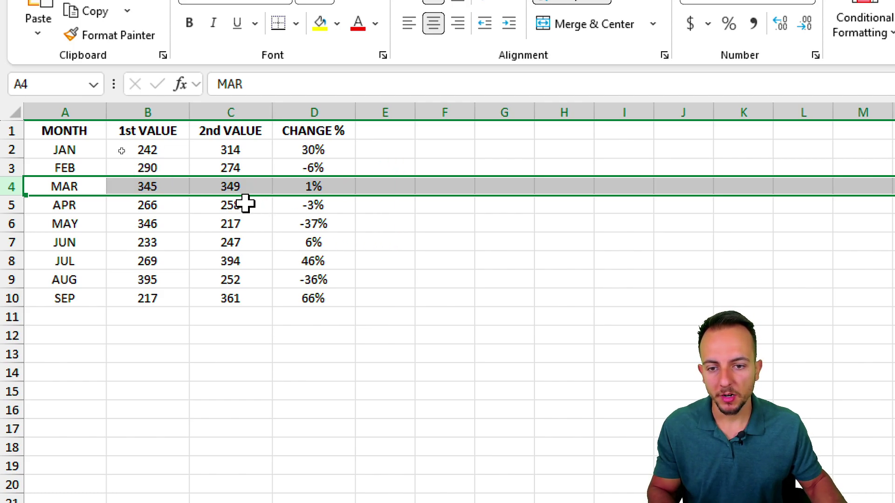
{"action": "left_click", "coordinate": [229, 186]}
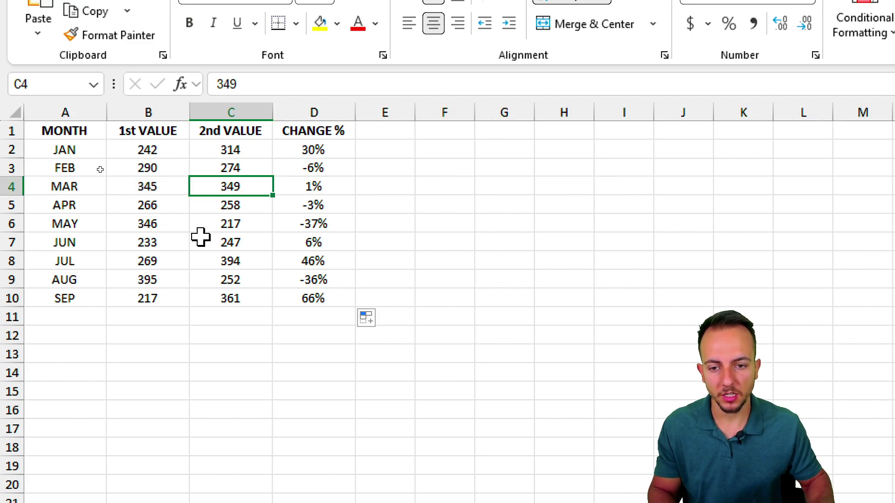
{"action": "type", "text": "15"}
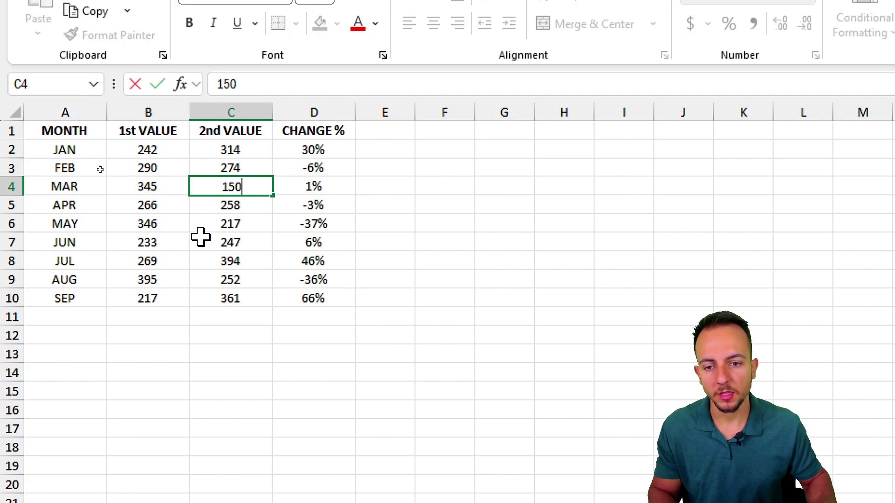
{"action": "type", "text": "0"}
{"action": "key", "text": "ctrl+Return"}
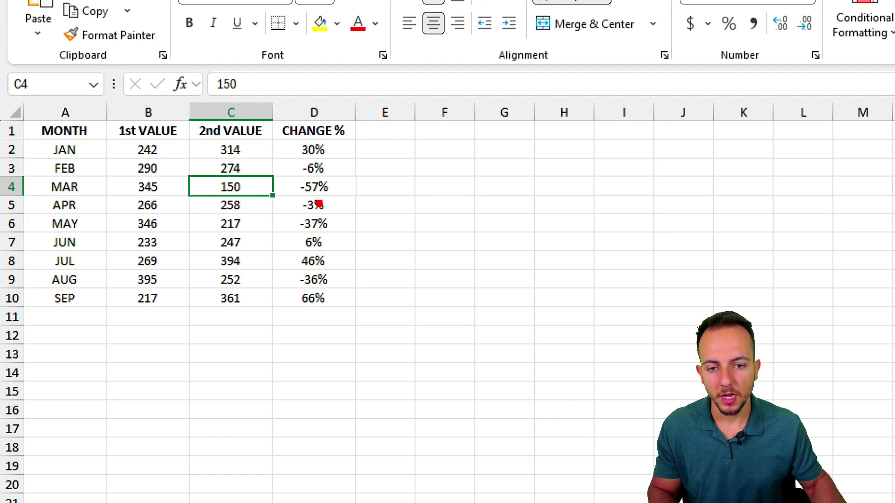
{"action": "mouse_move", "coordinate": [320, 171]}
{"action": "left_mouse_down"}
{"action": "mouse_move", "coordinate": [312, 211]}
{"action": "mouse_move", "coordinate": [324, 173]}
{"action": "left_mouse_up"}
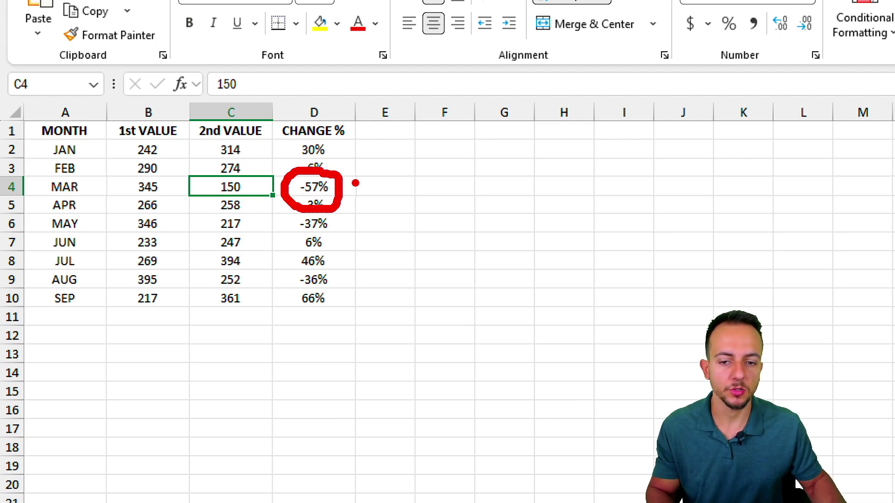
{"action": "key", "text": "ctrl+z"}
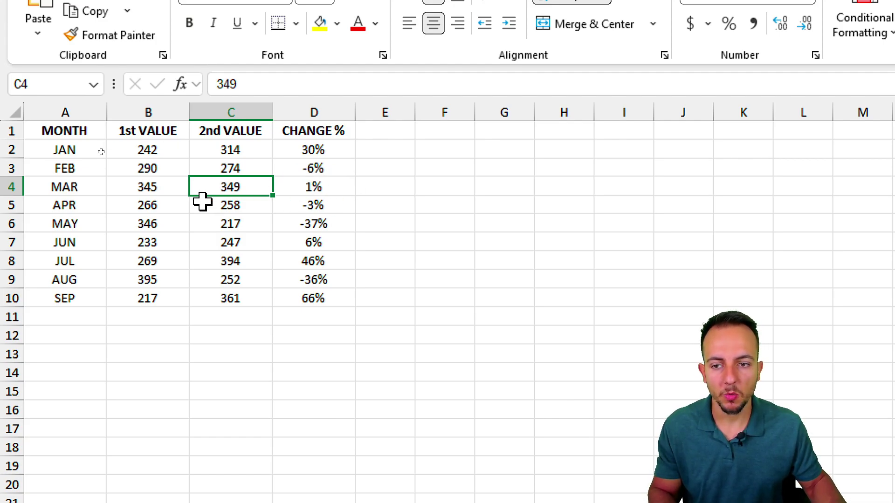
Insert a 2-D clustered column chart from the table in A1:D10
{"action": "left_click_drag", "start_coordinate": [336, 148], "coordinate": [320, 276]}
{"action": "left_click_drag", "start_coordinate": [83, 131], "coordinate": [340, 293]}
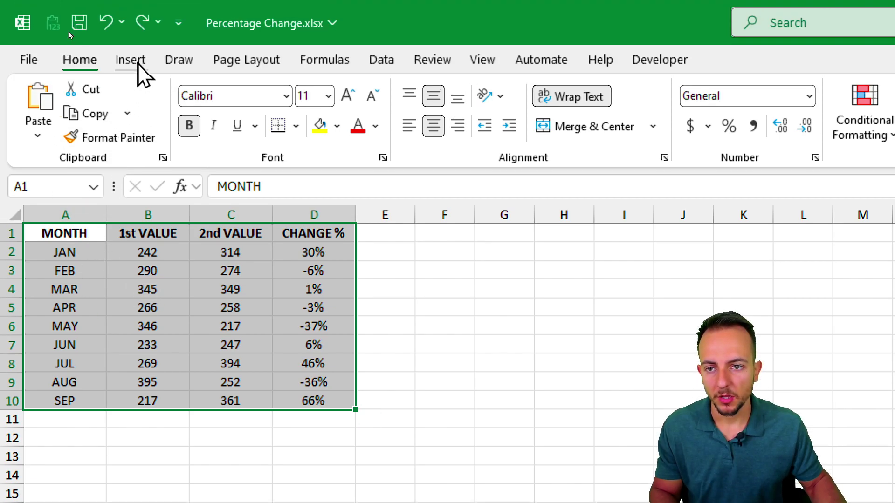
{"action": "left_click", "coordinate": [139, 65]}
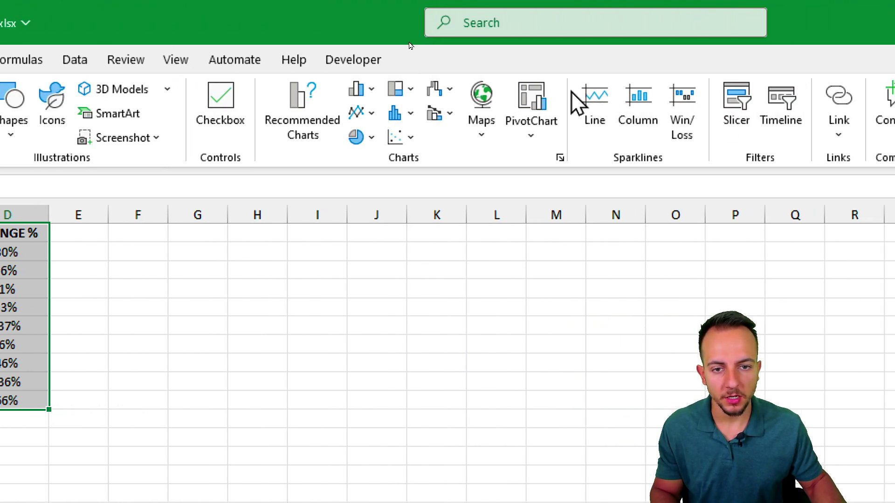
{"action": "left_click", "coordinate": [363, 91]}
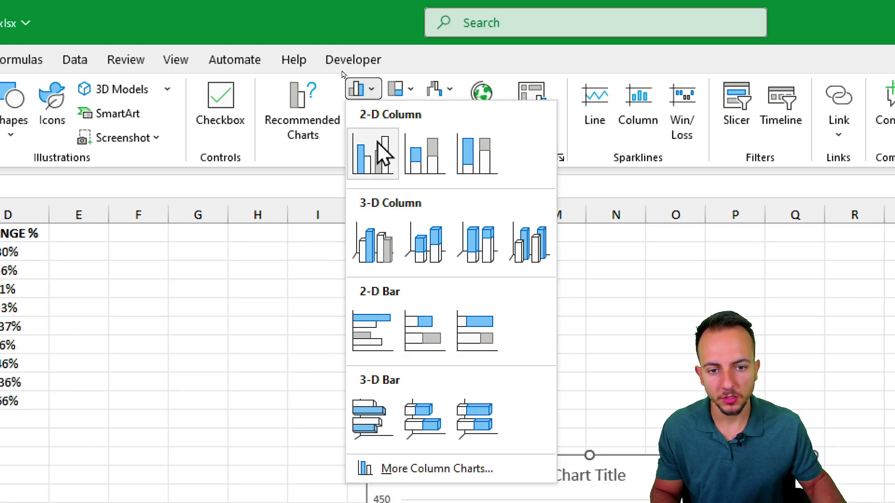
{"action": "left_click", "coordinate": [375, 165]}
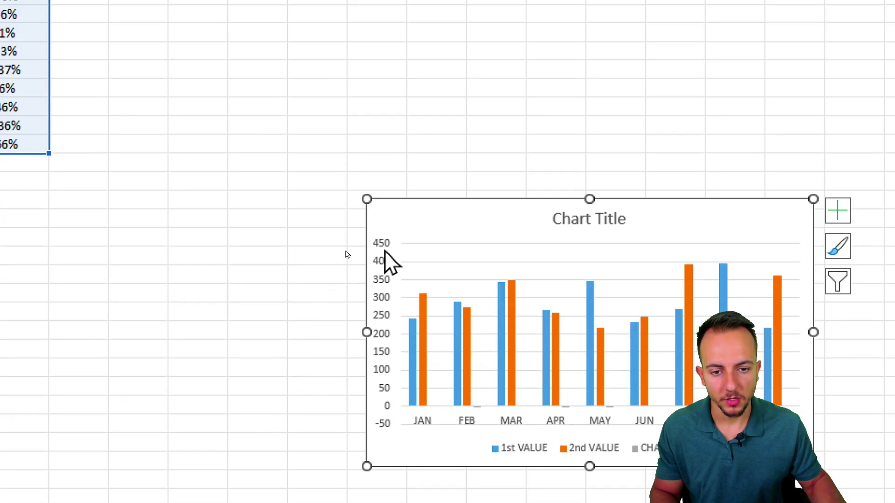
Place the chart beside the table and enlarge it to span columns F to R from row 2 to about row 19
{"action": "left_click_drag", "start_coordinate": [399, 206], "coordinate": [164, 0]}
{"action": "left_click_drag", "start_coordinate": [164, 63], "coordinate": [140, 84]}
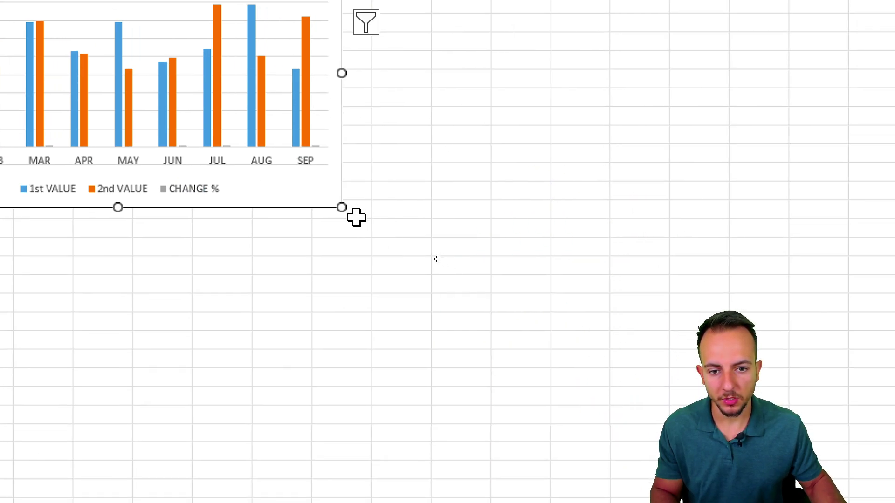
{"action": "left_click_drag", "start_coordinate": [584, 354], "coordinate": [625, 364]}
{"action": "left_click_drag", "start_coordinate": [383, 216], "coordinate": [676, 268]}
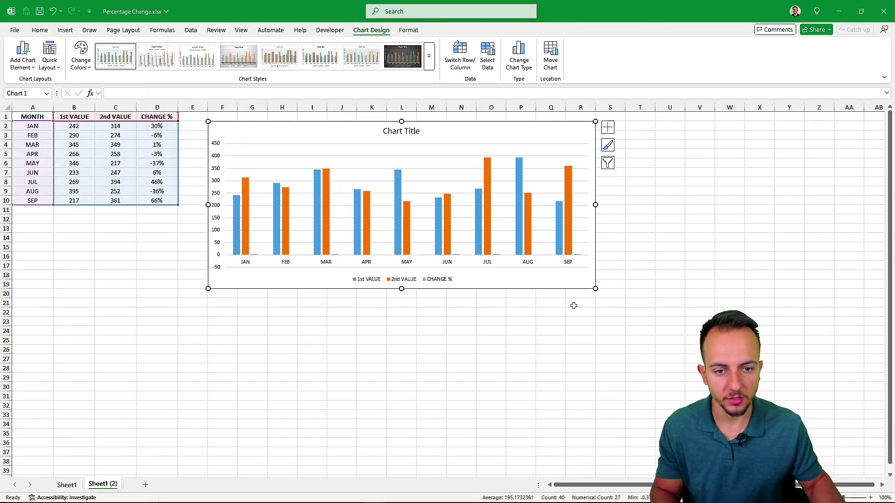
{"action": "left_click", "coordinate": [346, 342]}
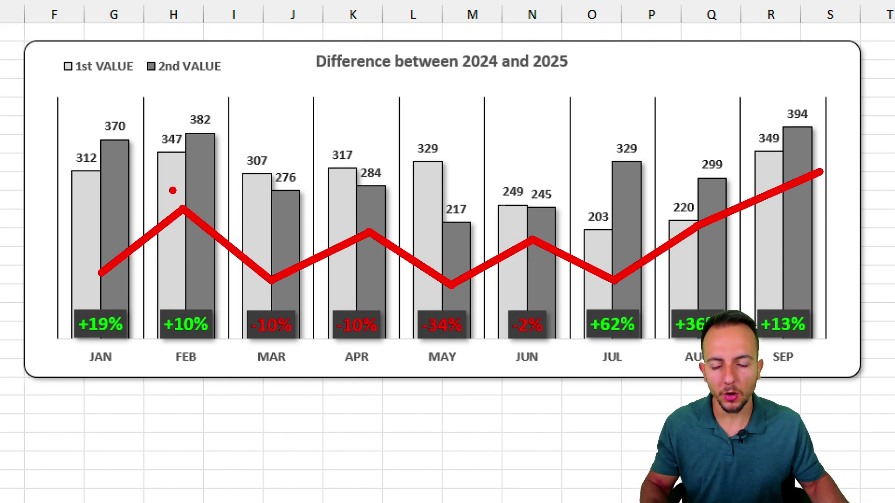
{"action": "mouse_move", "coordinate": [71, 254]}
{"action": "left_mouse_down"}
{"action": "mouse_move", "coordinate": [100, 289]}
{"action": "mouse_move", "coordinate": [129, 291]}
{"action": "left_mouse_up"}
{"action": "left_click_drag", "start_coordinate": [158, 177], "coordinate": [212, 222]}
{"action": "left_click_drag", "start_coordinate": [187, 296], "coordinate": [186, 242]}
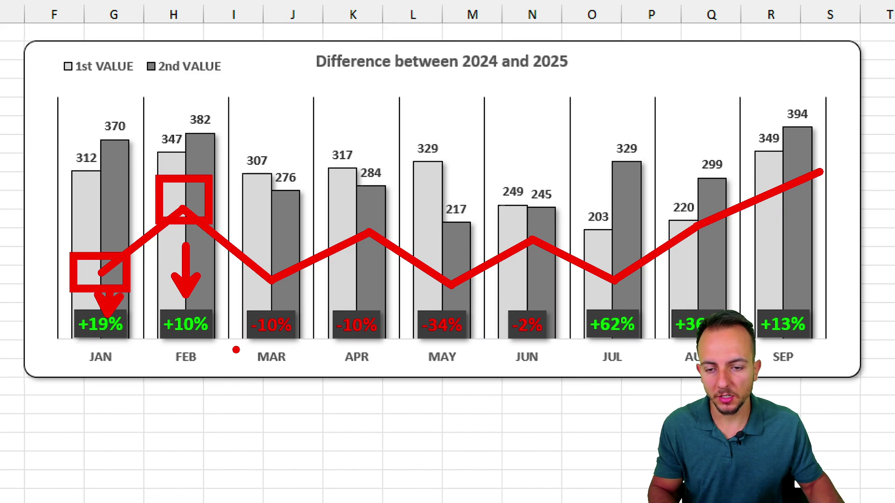
{"action": "key", "text": "Escape"}
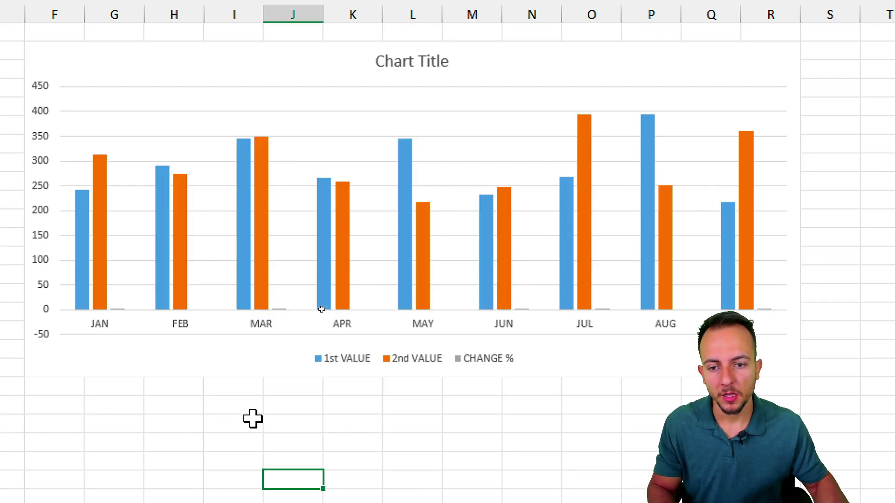
Change the chart to a combo with 1st VALUE and 2nd VALUE as clustered columns and CHANGE % as a line on the secondary axis
{"action": "right_click", "coordinate": [221, 65]}
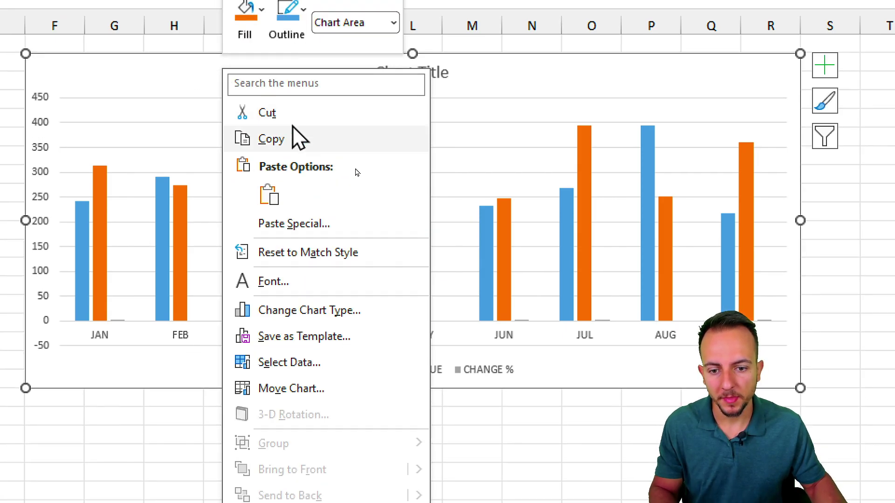
{"action": "left_click", "coordinate": [291, 316]}
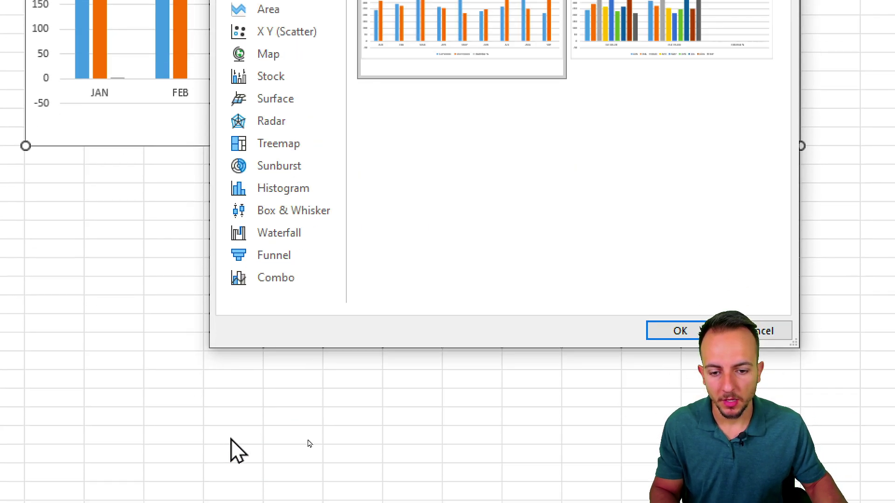
{"action": "left_click", "coordinate": [284, 274]}
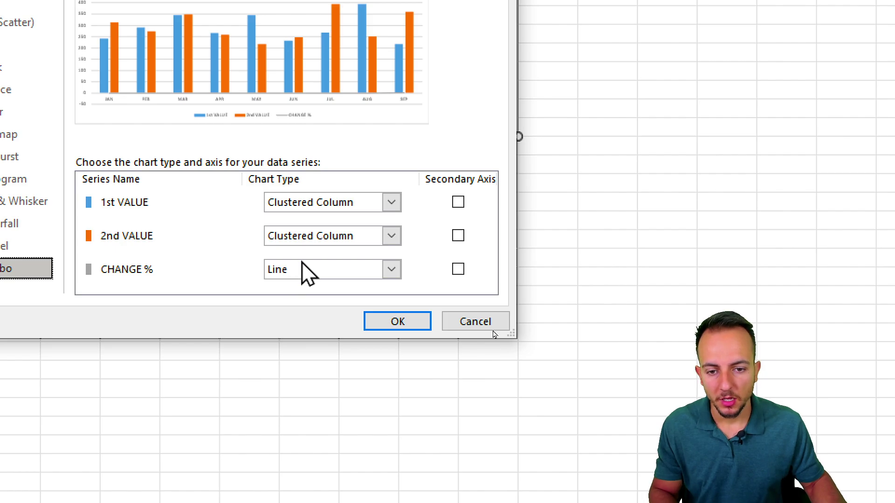
{"action": "left_click", "coordinate": [319, 207]}
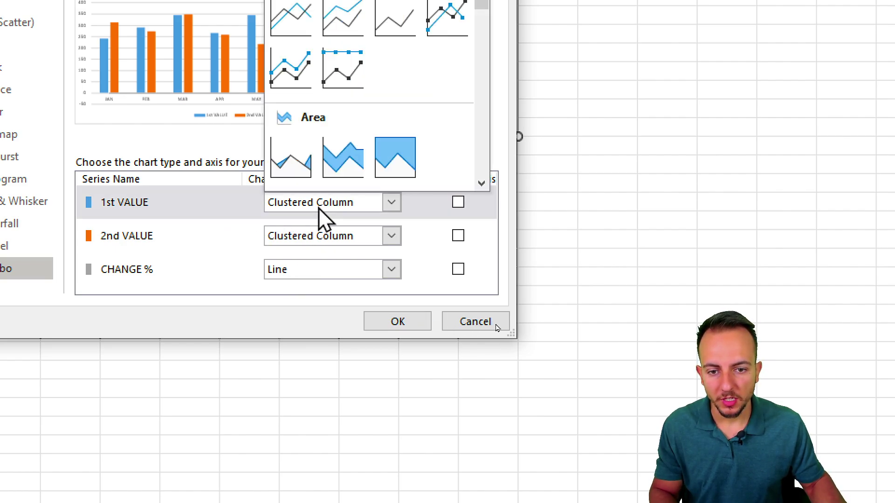
{"action": "left_click", "coordinate": [298, 63]}
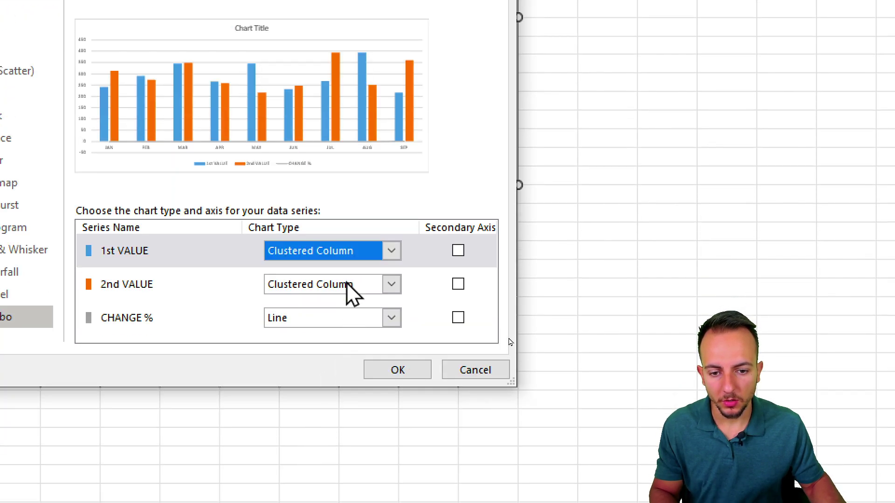
{"action": "left_click", "coordinate": [292, 376]}
{"action": "left_click", "coordinate": [298, 378]}
{"action": "left_click", "coordinate": [295, 378]}
{"action": "left_click", "coordinate": [296, 321]}
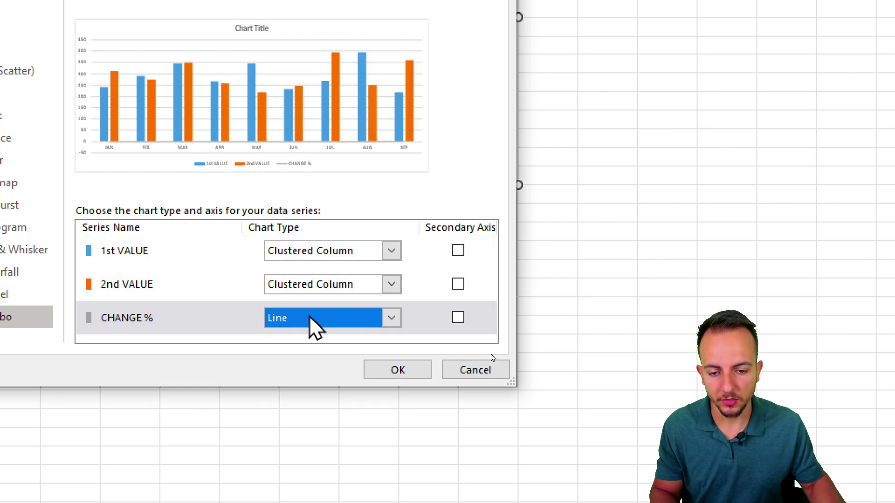
{"action": "left_click", "coordinate": [458, 318]}
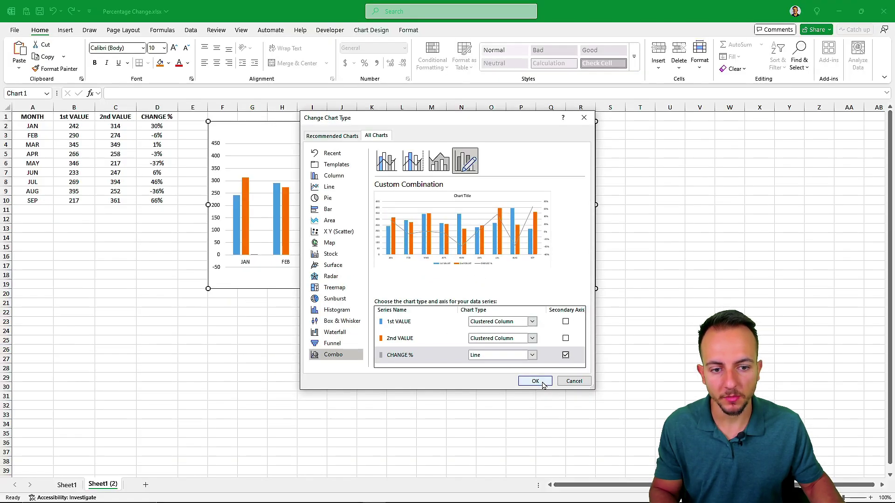
{"action": "left_click", "coordinate": [398, 370]}
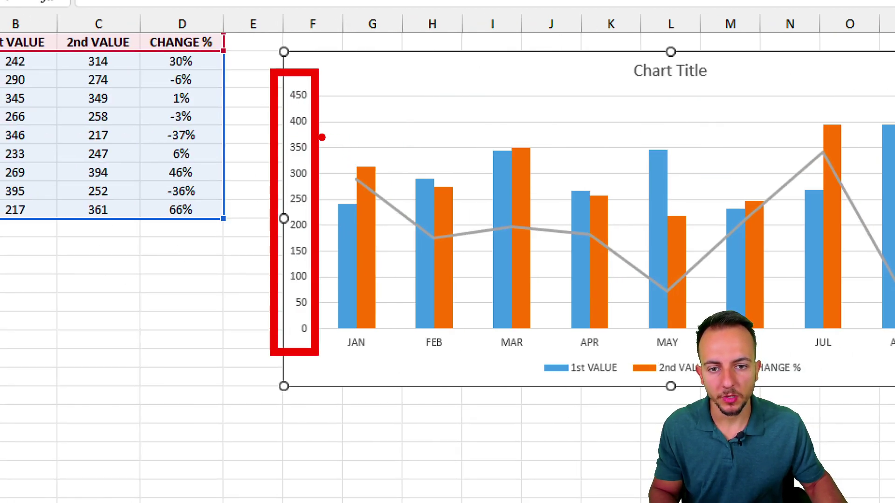
{"action": "mouse_move", "coordinate": [324, 129]}
{"action": "left_mouse_down"}
{"action": "mouse_move", "coordinate": [355, 122]}
{"action": "mouse_move", "coordinate": [369, 148]}
{"action": "mouse_move", "coordinate": [386, 123]}
{"action": "left_mouse_up"}
{"action": "mouse_move", "coordinate": [342, 98]}
{"action": "left_mouse_down"}
{"action": "mouse_move", "coordinate": [417, 122]}
{"action": "mouse_move", "coordinate": [422, 172]}
{"action": "left_mouse_up"}
{"action": "left_click_drag", "start_coordinate": [409, 162], "coordinate": [438, 146]}
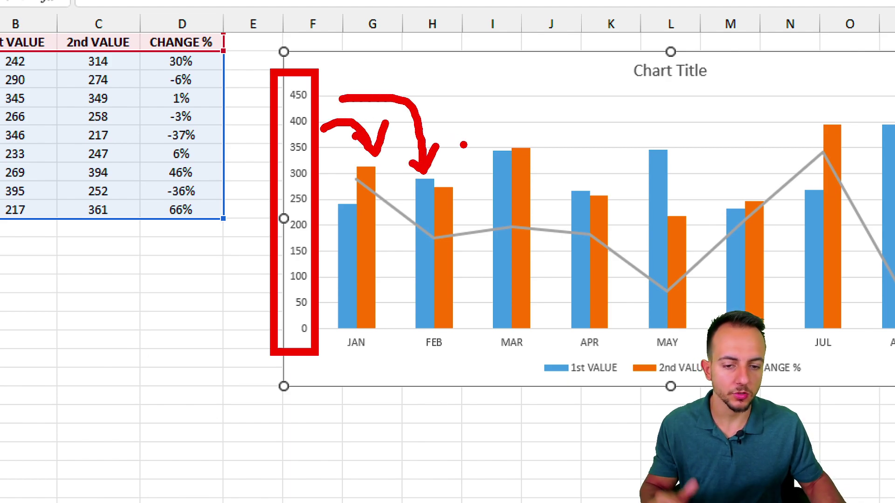
{"action": "key", "text": "Escape"}
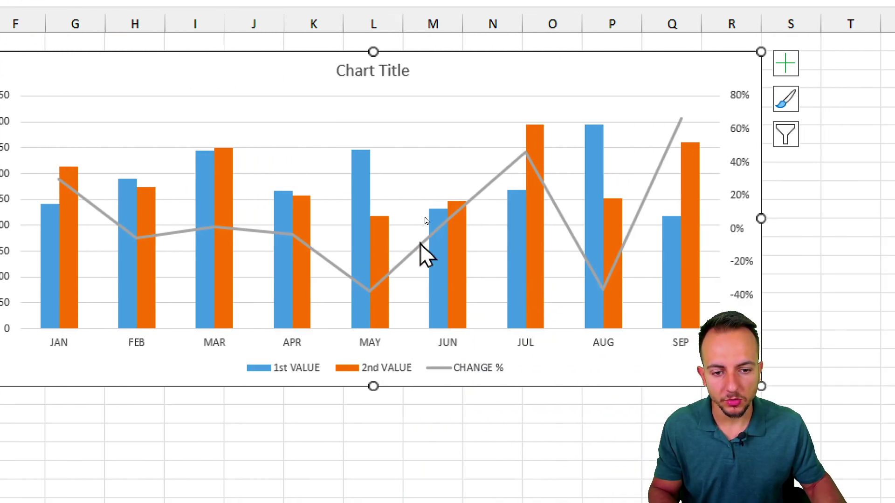
{"action": "mouse_move", "coordinate": [421, 242]}
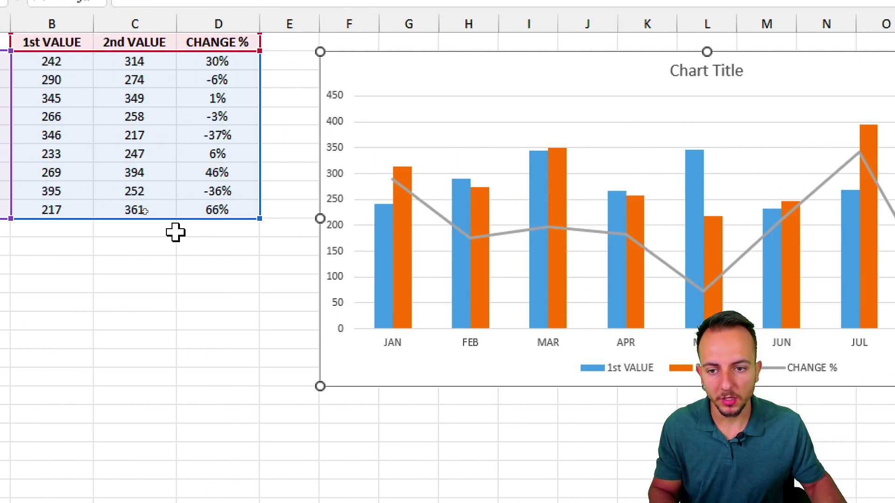
{"action": "left_click", "coordinate": [215, 59]}
{"action": "mouse_move", "coordinate": [185, 45]}
{"action": "left_mouse_down"}
{"action": "mouse_move", "coordinate": [242, 224]}
{"action": "mouse_move", "coordinate": [320, 275]}
{"action": "mouse_move", "coordinate": [401, 230]}
{"action": "left_mouse_up"}
{"action": "mouse_move", "coordinate": [375, 228]}
{"action": "left_mouse_down"}
{"action": "mouse_move", "coordinate": [415, 217]}
{"action": "mouse_move", "coordinate": [428, 265]}
{"action": "left_mouse_up"}
{"action": "key", "text": "Escape"}
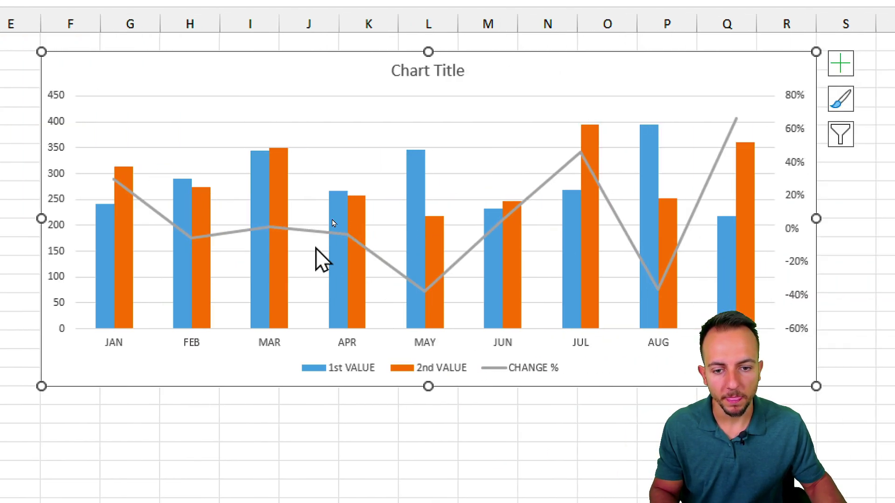
Add centered data labels to the chart's CHANGE % line
{"action": "right_click", "coordinate": [312, 231]}
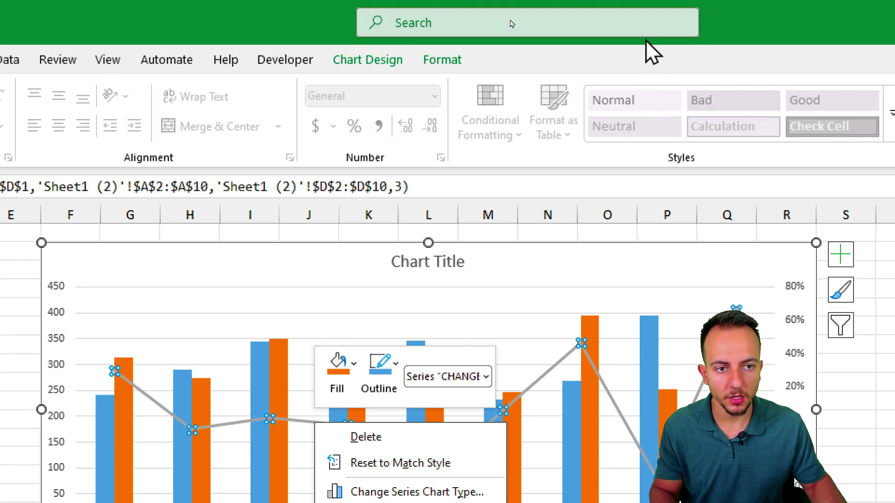
{"action": "left_click", "coordinate": [368, 59]}
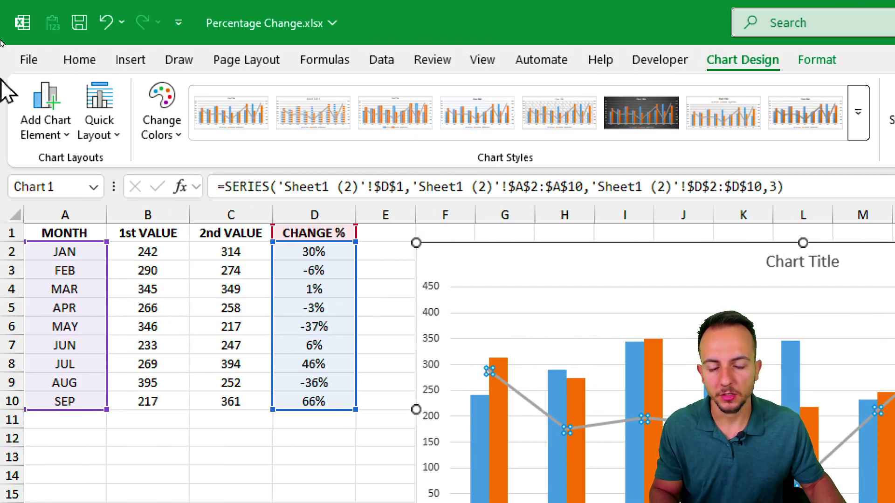
{"action": "left_click", "coordinate": [49, 144]}
{"action": "mouse_move", "coordinate": [93, 247]}
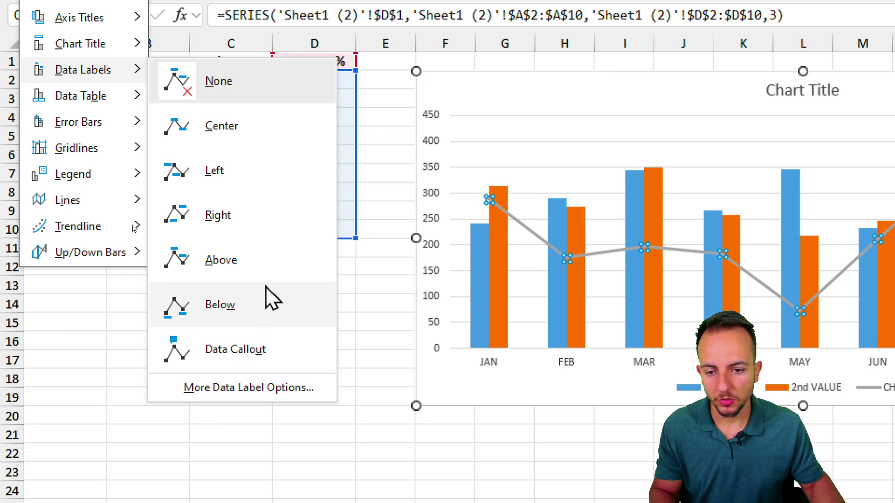
{"action": "left_click", "coordinate": [270, 136]}
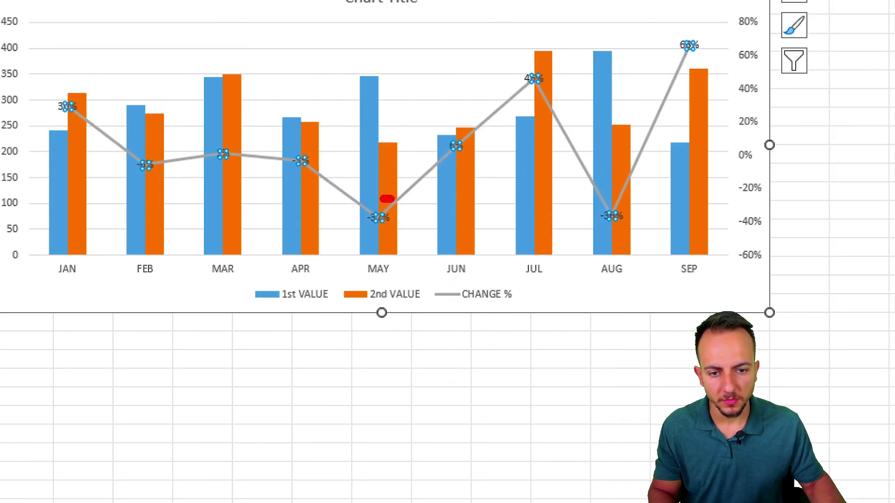
{"action": "mouse_move", "coordinate": [387, 199]}
{"action": "left_mouse_down"}
{"action": "mouse_move", "coordinate": [357, 207]}
{"action": "mouse_move", "coordinate": [373, 242]}
{"action": "mouse_move", "coordinate": [410, 212]}
{"action": "mouse_move", "coordinate": [363, 196]}
{"action": "left_mouse_up"}
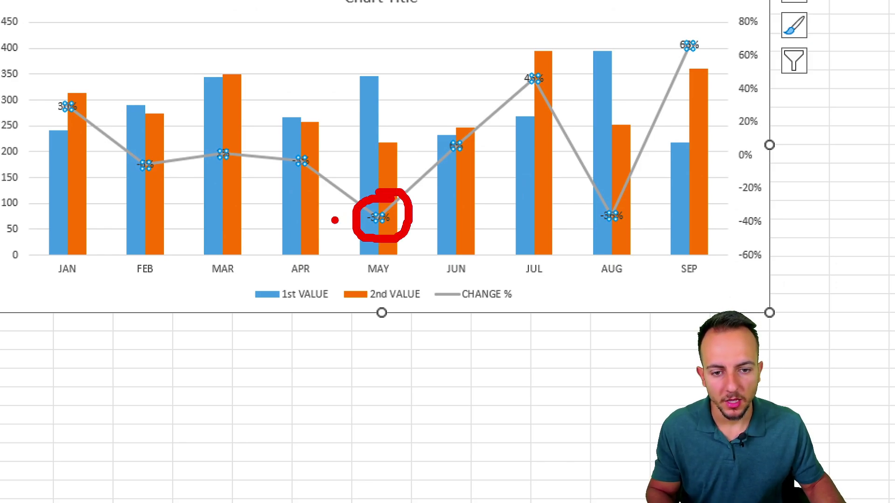
{"action": "key", "text": "Escape"}
Open the formatting of the CHANGE % data labels, widen its pane and expand only the number format settings
{"action": "right_click", "coordinate": [374, 223]}
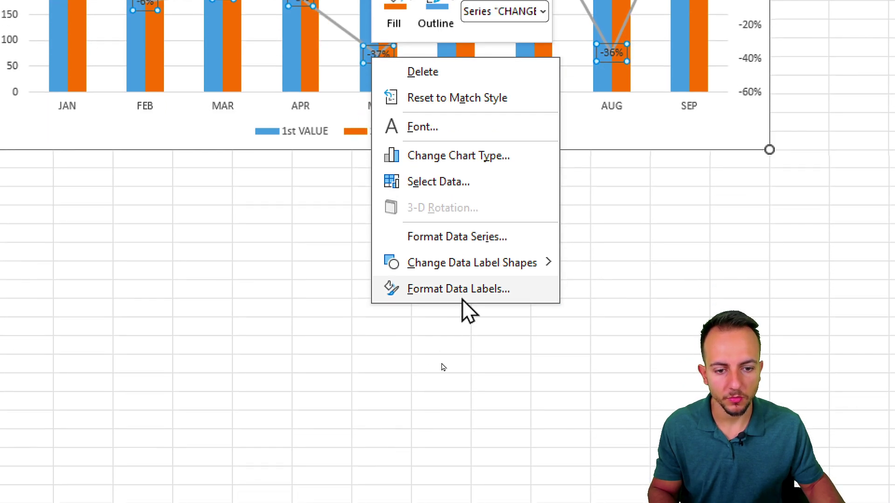
{"action": "left_click", "coordinate": [463, 291]}
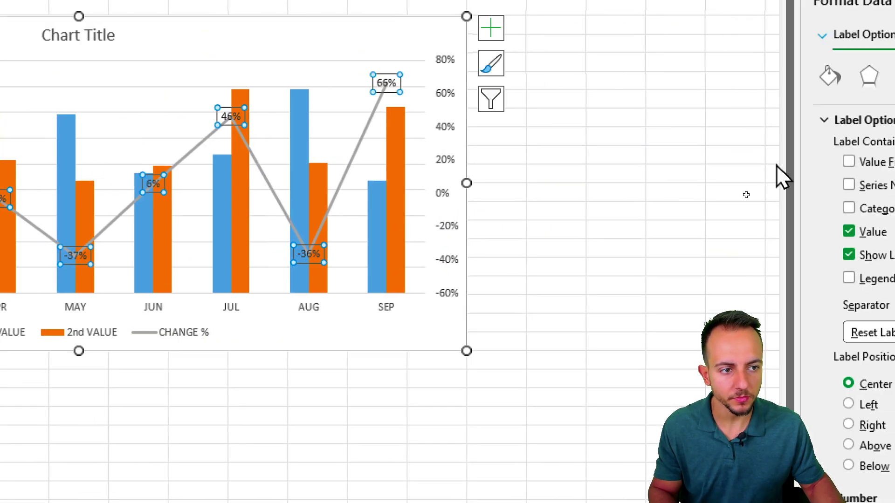
{"action": "left_click_drag", "start_coordinate": [782, 153], "coordinate": [581, 177]}
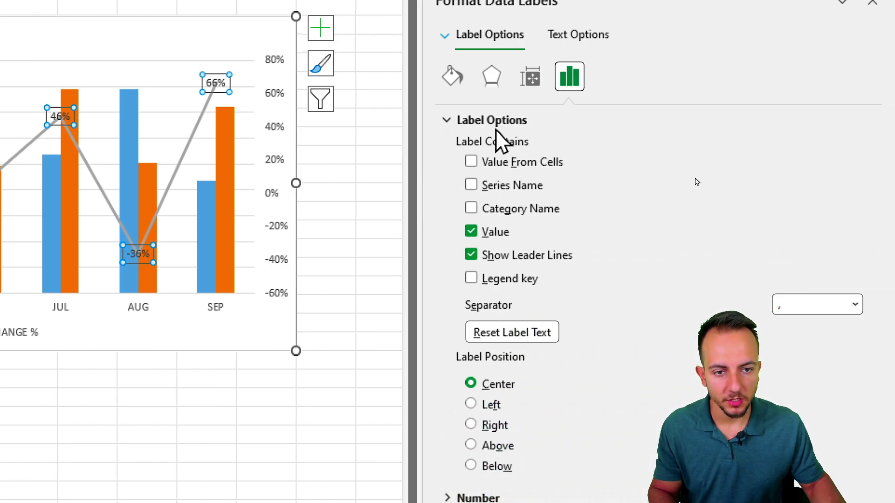
{"action": "left_click", "coordinate": [496, 122]}
{"action": "left_click", "coordinate": [482, 146]}
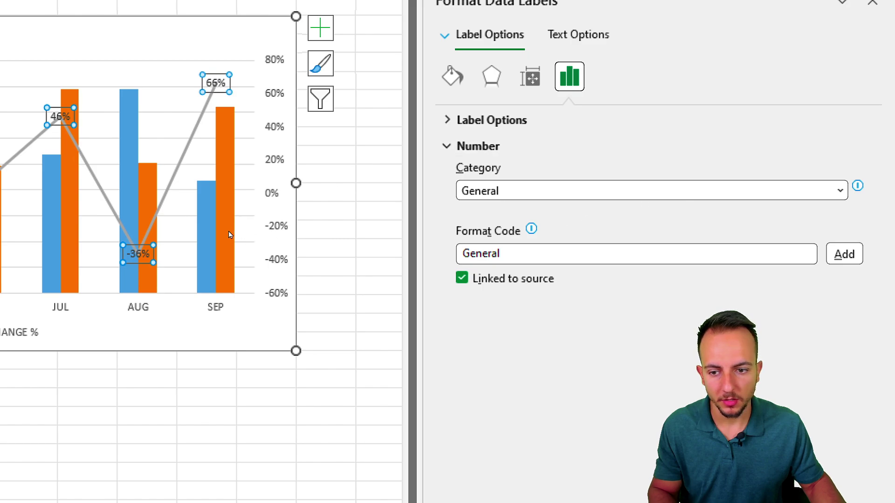
{"action": "mouse_move", "coordinate": [154, 226]}
{"action": "left_mouse_down"}
{"action": "mouse_move", "coordinate": [96, 254]}
{"action": "mouse_move", "coordinate": [116, 224]}
{"action": "left_mouse_up"}
{"action": "left_click_drag", "start_coordinate": [179, 279], "coordinate": [270, 373]}
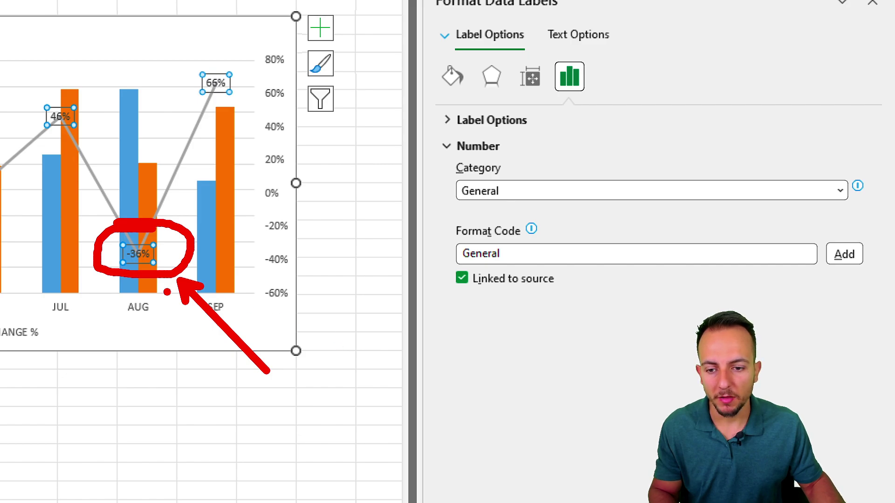
{"action": "left_click_drag", "start_coordinate": [167, 293], "coordinate": [205, 252]}
{"action": "key", "text": "Escape"}
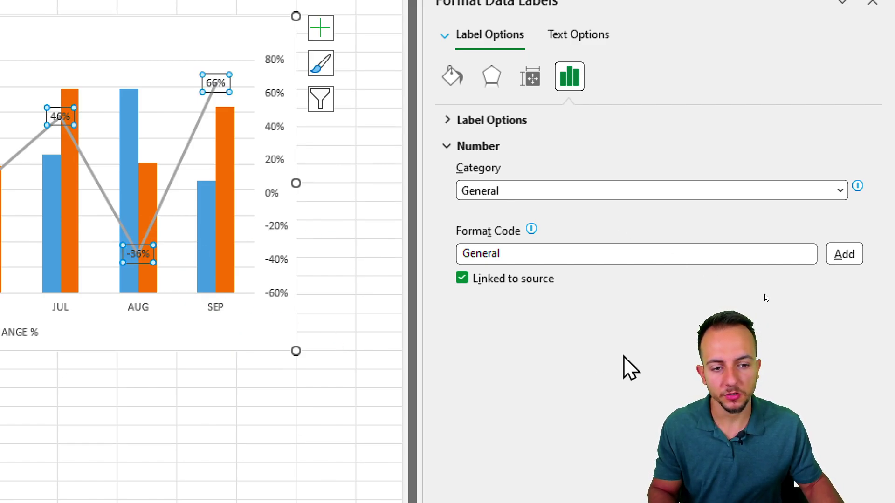
Apply the custom number format [Green]+#%;[Red]-#% to the CHANGE % data labels
{"action": "left_click", "coordinate": [496, 128]}
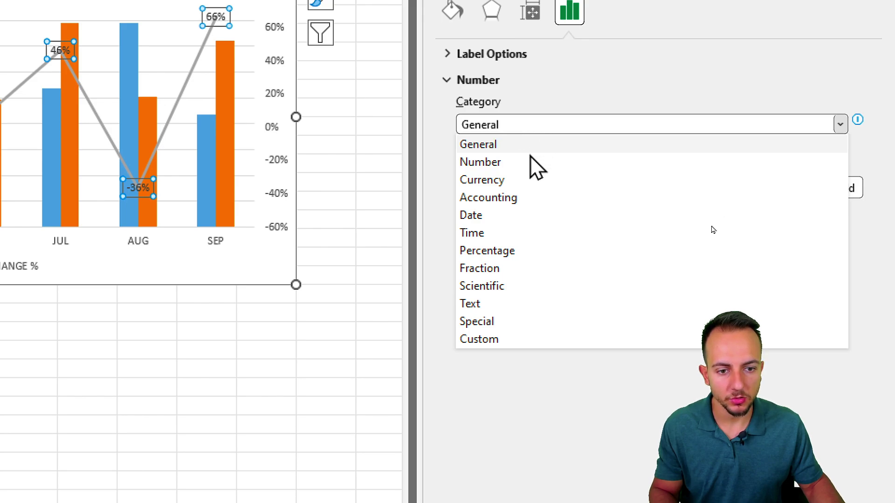
{"action": "left_click", "coordinate": [485, 344]}
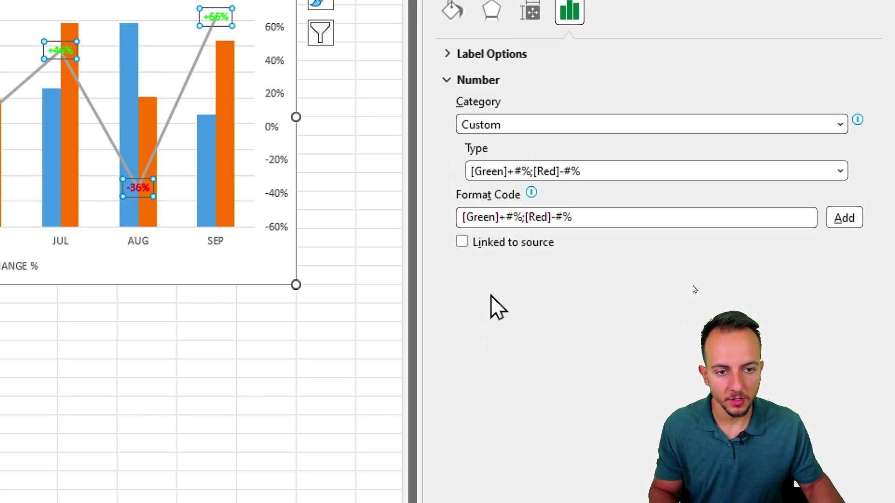
{"action": "mouse_move", "coordinate": [536, 196]}
{"action": "left_mouse_down"}
{"action": "mouse_move", "coordinate": [489, 196]}
{"action": "mouse_move", "coordinate": [599, 219]}
{"action": "mouse_move", "coordinate": [487, 200]}
{"action": "left_mouse_up"}
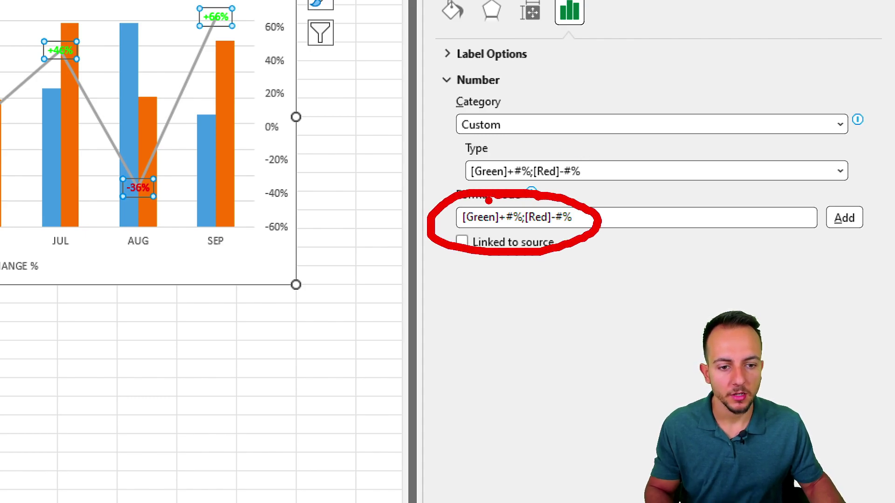
Clear the format code of the CHANGE % data labels, enter +[GREEN]#%;-[RED]#% and add it as their number format
{"action": "key", "text": "Escape"}
{"action": "left_click", "coordinate": [578, 217]}
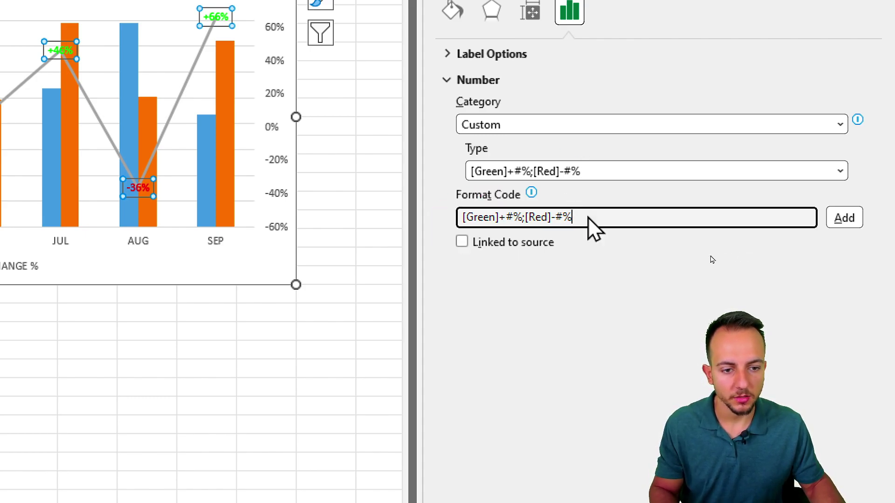
{"action": "key", "text": "BackSpace"}
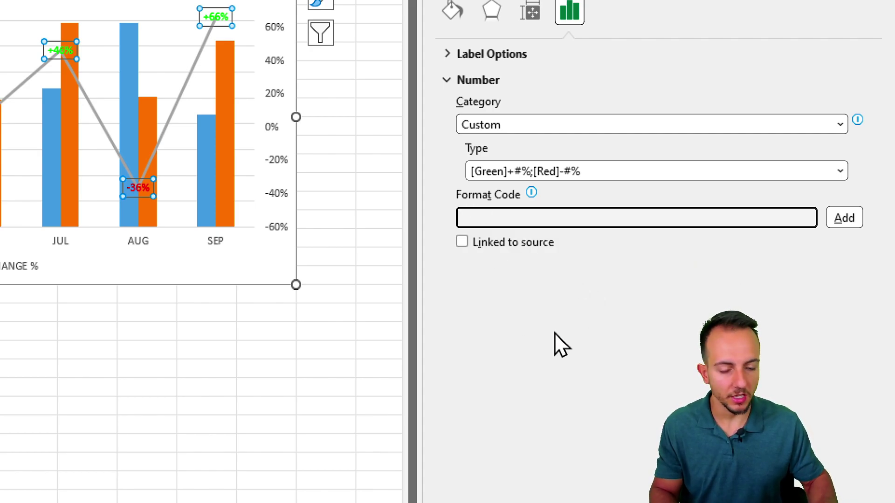
{"action": "type", "text": "+"}
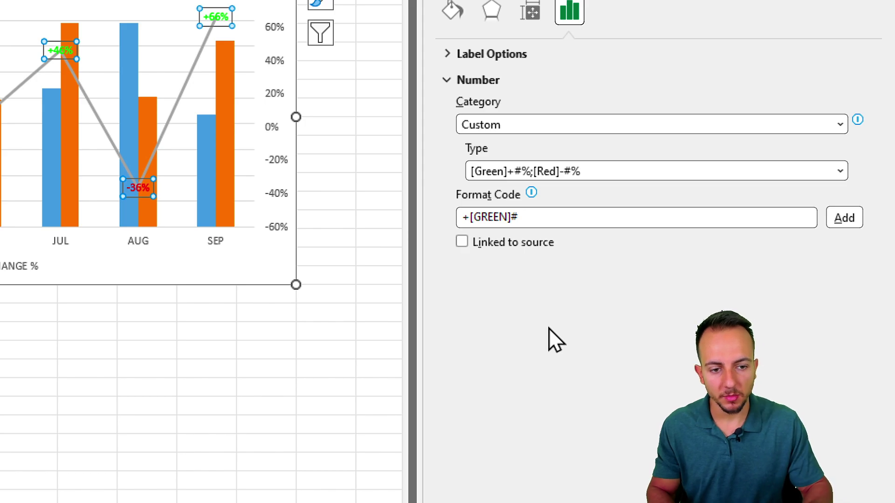
{"action": "left_click", "coordinate": [573, 218]}
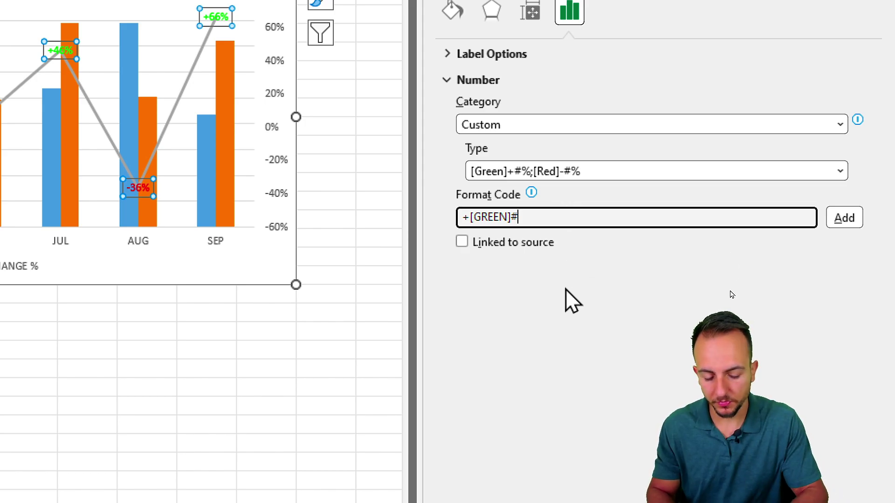
{"action": "type", "text": "%;-"}
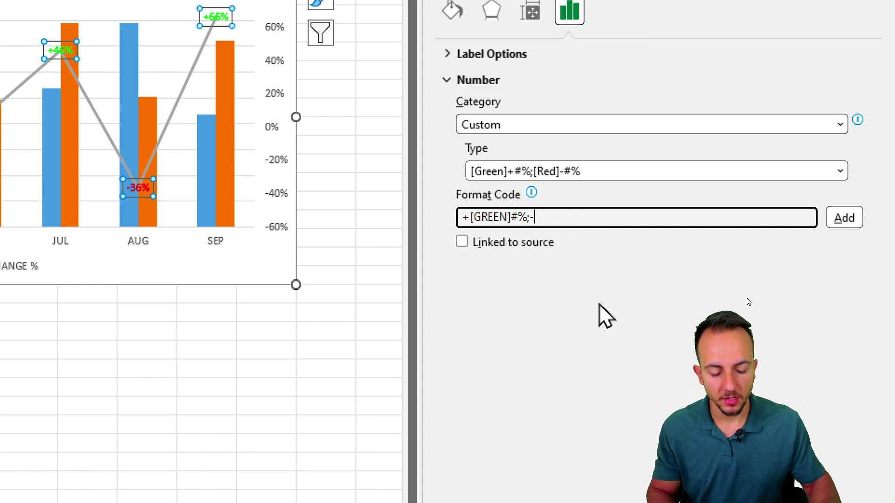
{"action": "type", "text": "["}
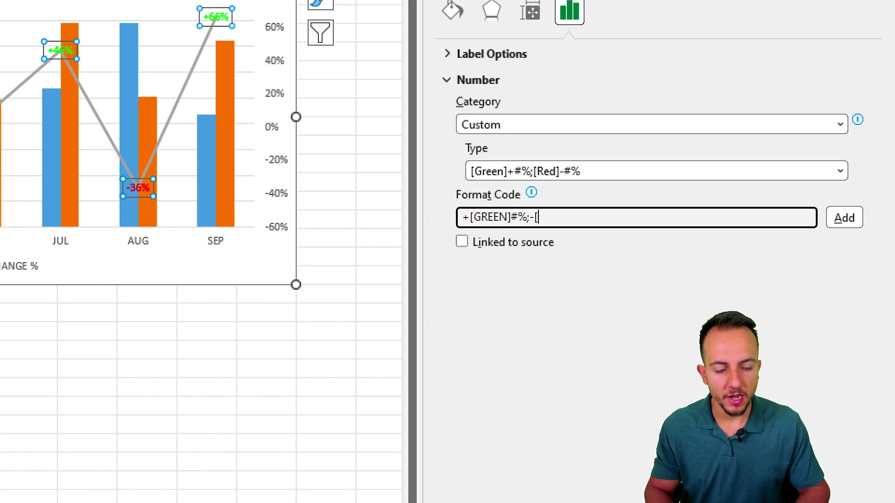
{"action": "type", "text": "RED]#%"}
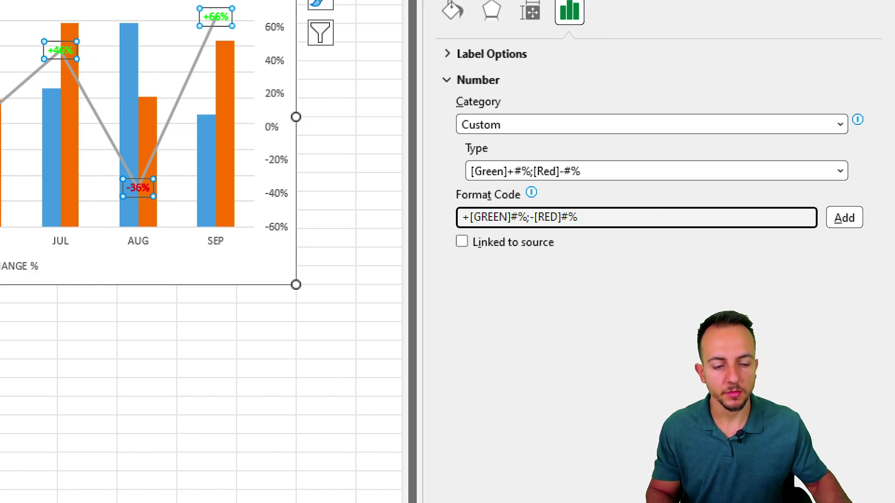
{"action": "left_click", "coordinate": [834, 226]}
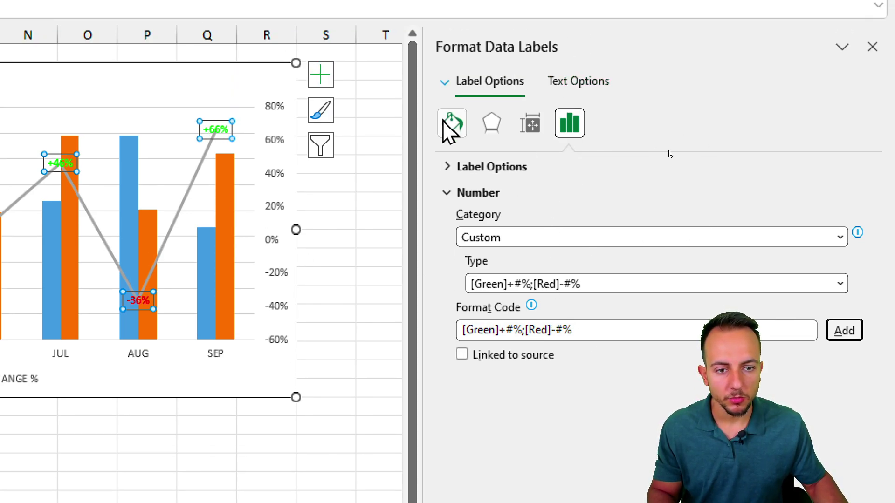
Give the CHANGE % data labels a solid fill in Black, Text 1, Lighter 15% and close their formatting pane
{"action": "left_click", "coordinate": [451, 129]}
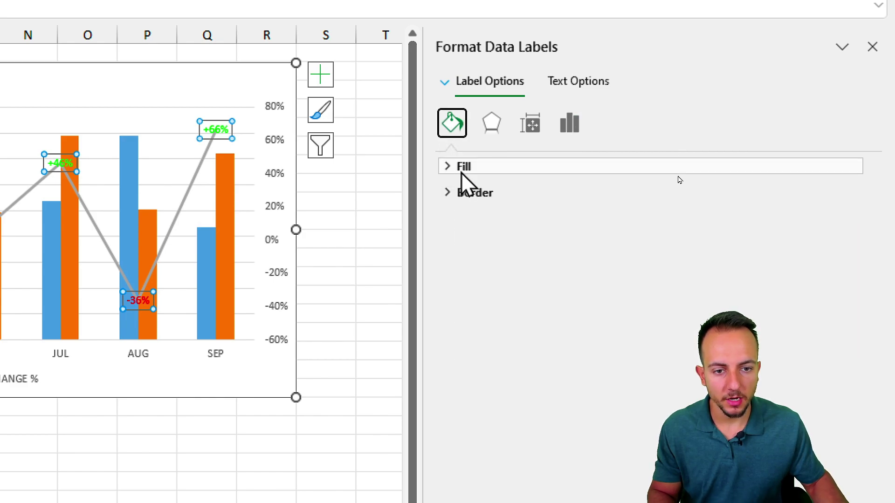
{"action": "left_click", "coordinate": [461, 168]}
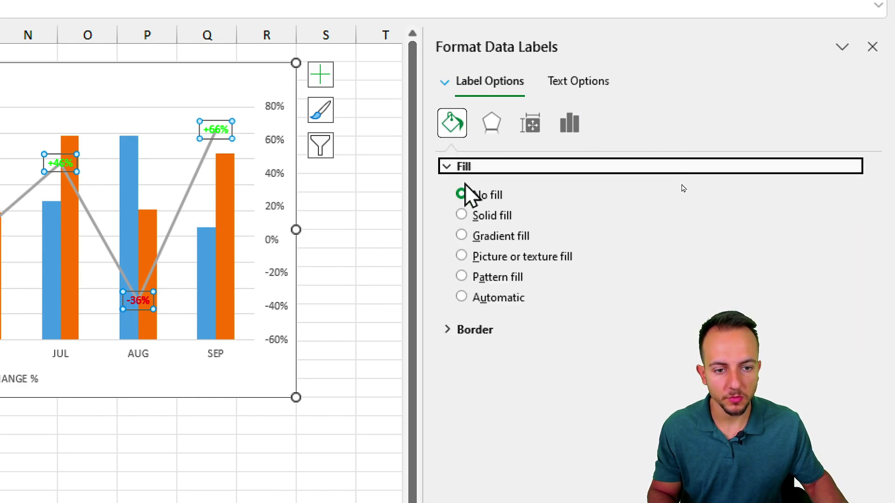
{"action": "left_click", "coordinate": [493, 216]}
{"action": "left_click", "coordinate": [854, 333]}
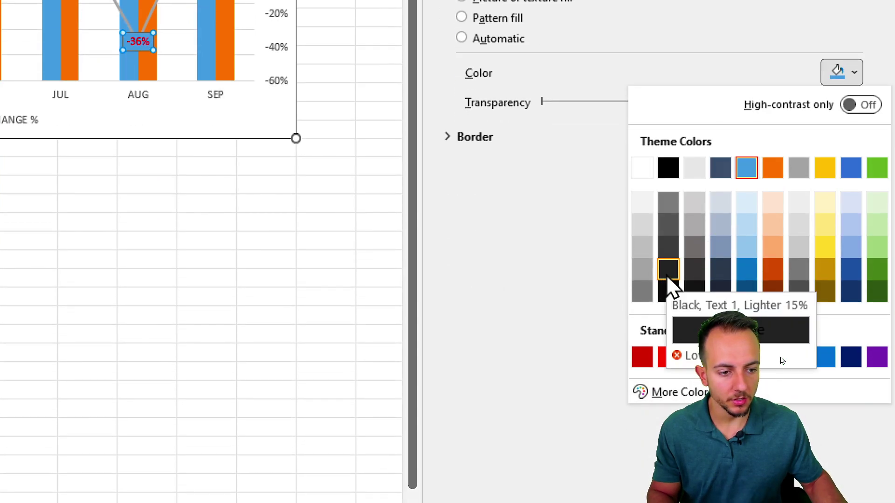
{"action": "left_click", "coordinate": [668, 273]}
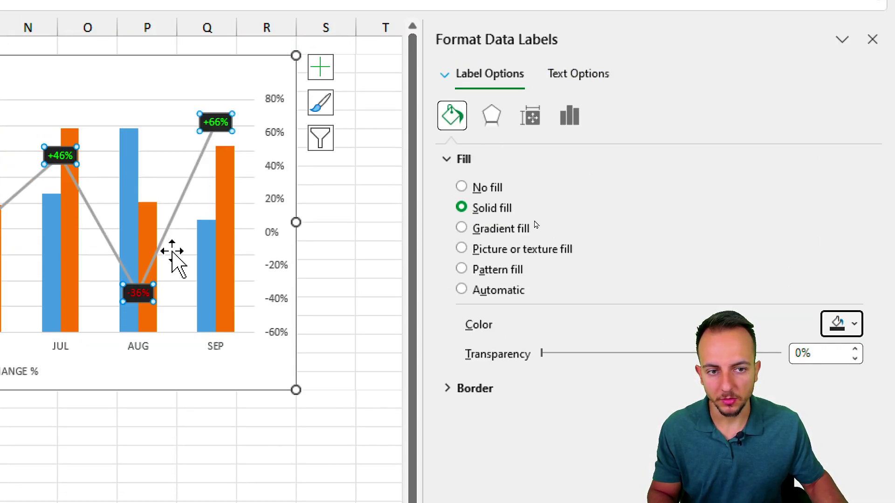
{"action": "left_click", "coordinate": [873, 63]}
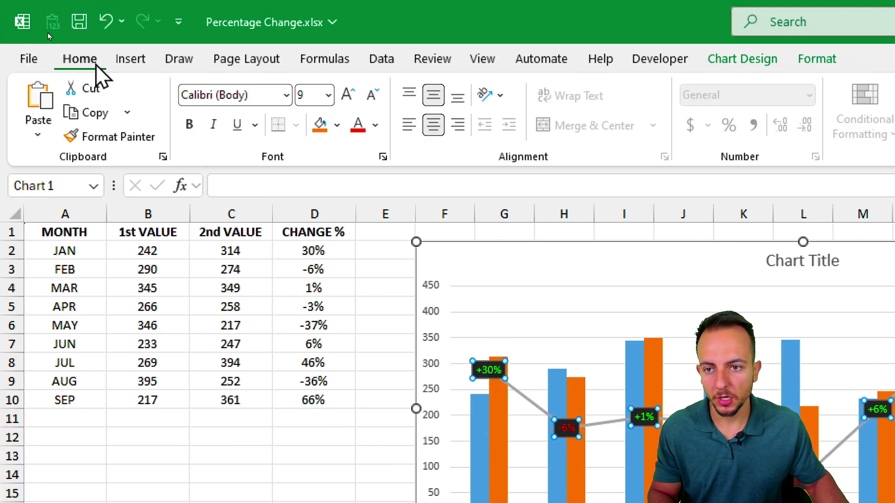
Make the text of the CHANGE % data labels bold with font size 12
{"action": "left_click", "coordinate": [189, 125]}
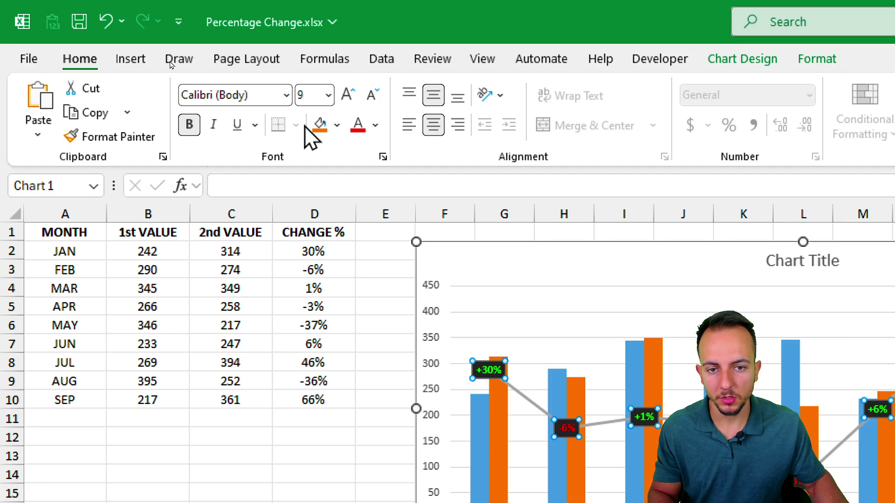
{"action": "left_click", "coordinate": [345, 97]}
{"action": "left_click", "coordinate": [345, 97]}
{"action": "left_click", "coordinate": [345, 97]}
{"action": "left_click", "coordinate": [346, 97]}
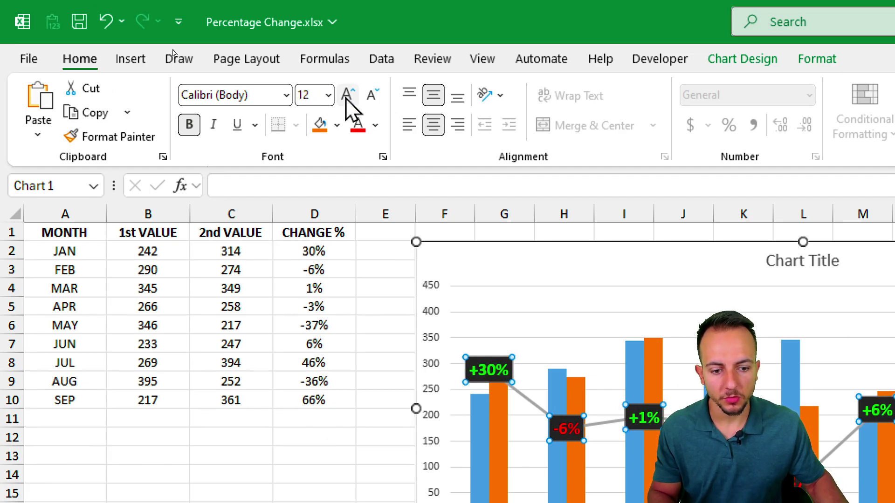
{"action": "left_click", "coordinate": [346, 97]}
{"action": "left_click", "coordinate": [372, 95]}
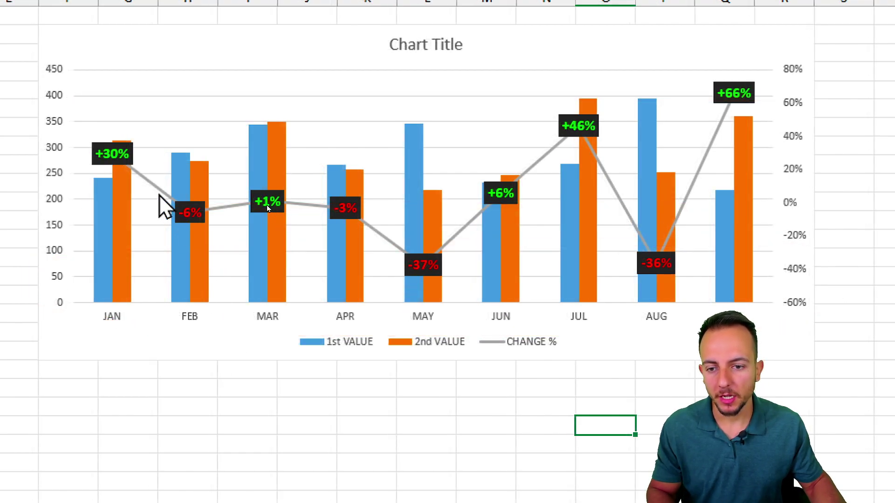
Format the CHANGE % series with No line so that only its data labels remain on the chart
{"action": "right_click", "coordinate": [157, 189]}
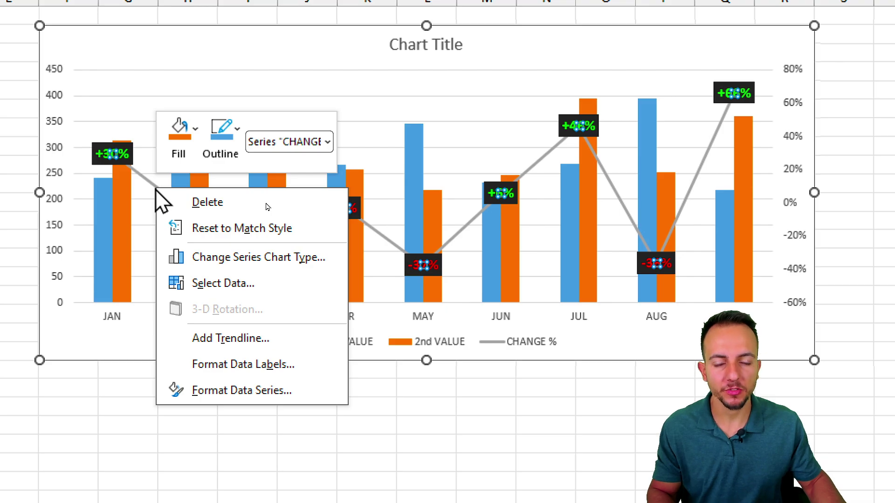
{"action": "left_click", "coordinate": [287, 388]}
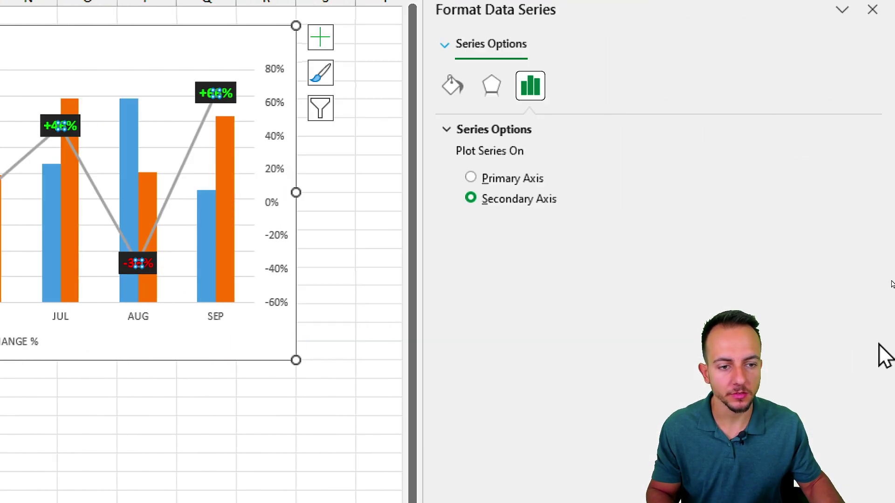
{"action": "left_click", "coordinate": [448, 97]}
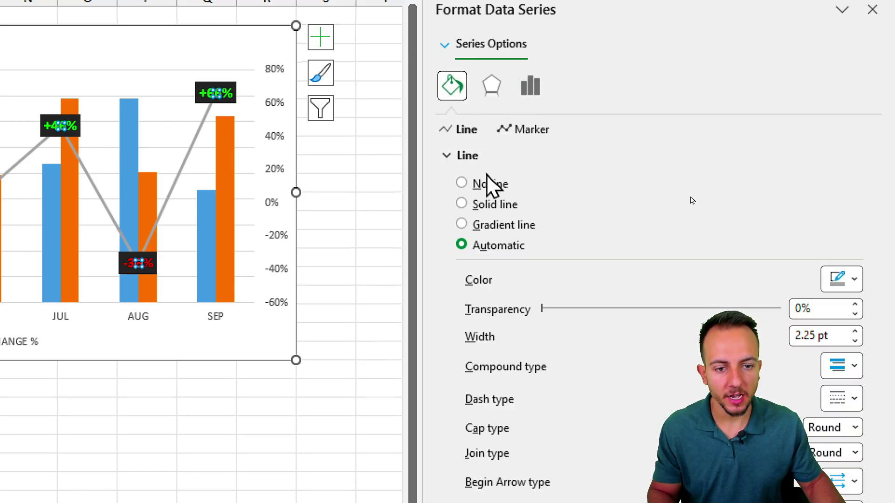
{"action": "left_click", "coordinate": [483, 190]}
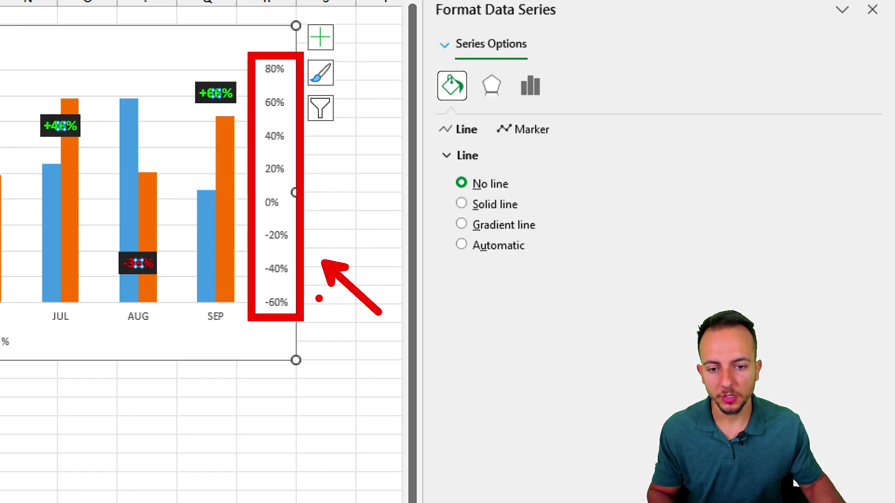
Set the minimum bound of the secondary percentage axis to -6
{"action": "key", "text": "Escape"}
{"action": "left_click", "coordinate": [276, 202]}
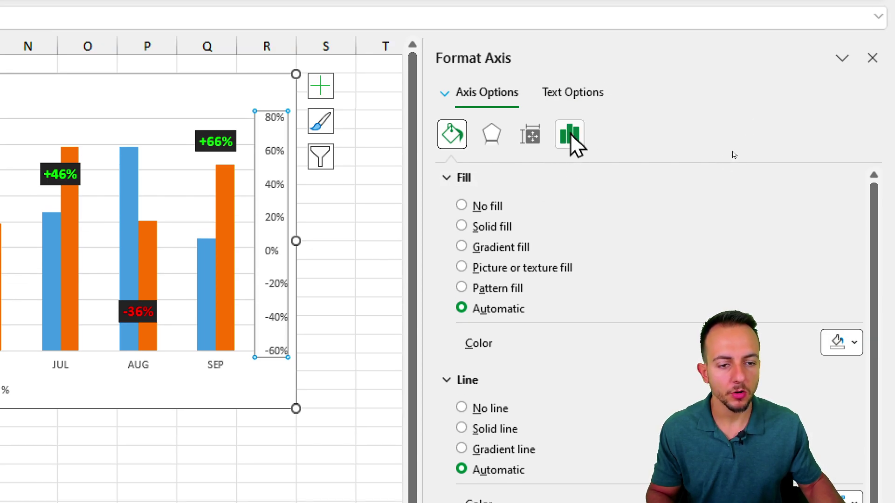
{"action": "left_click", "coordinate": [574, 140]}
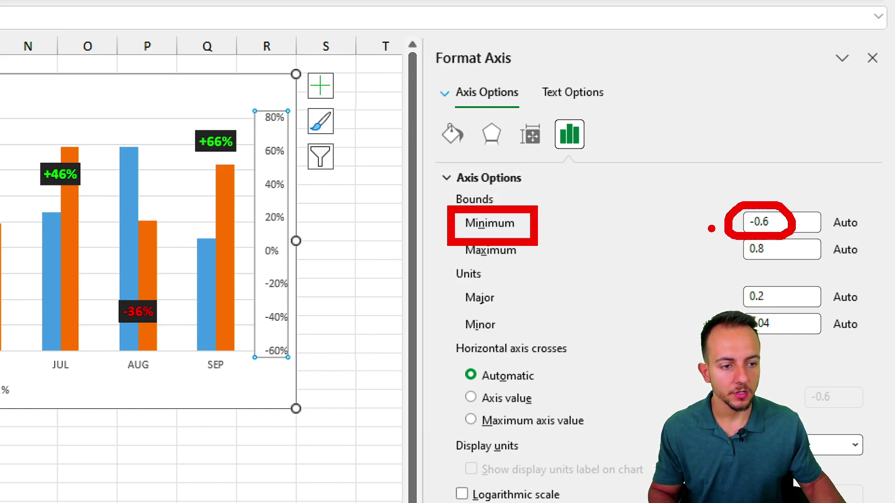
{"action": "double_click", "coordinate": [784, 222]}
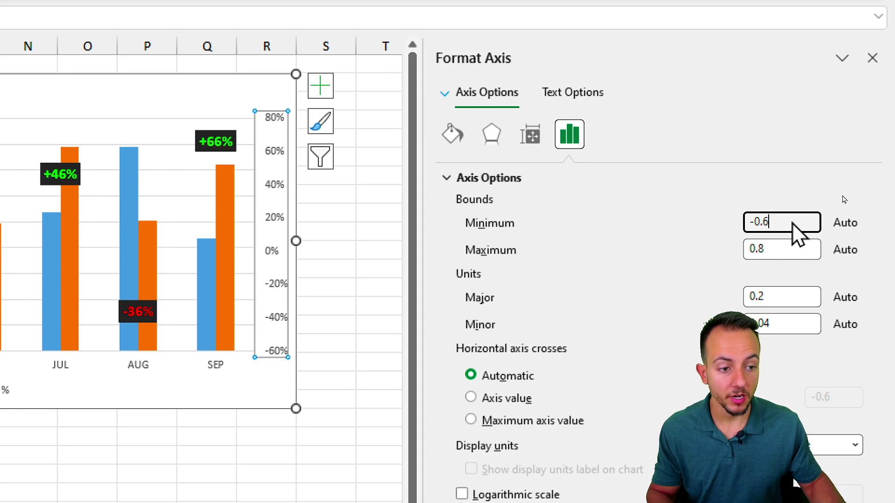
{"action": "type", "text": "-"}
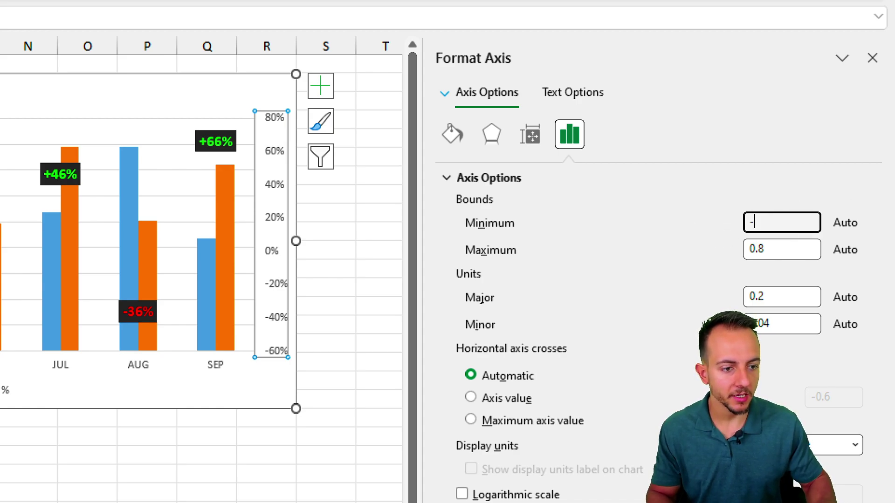
{"action": "type", "text": "6"}
{"action": "key", "text": "Return"}
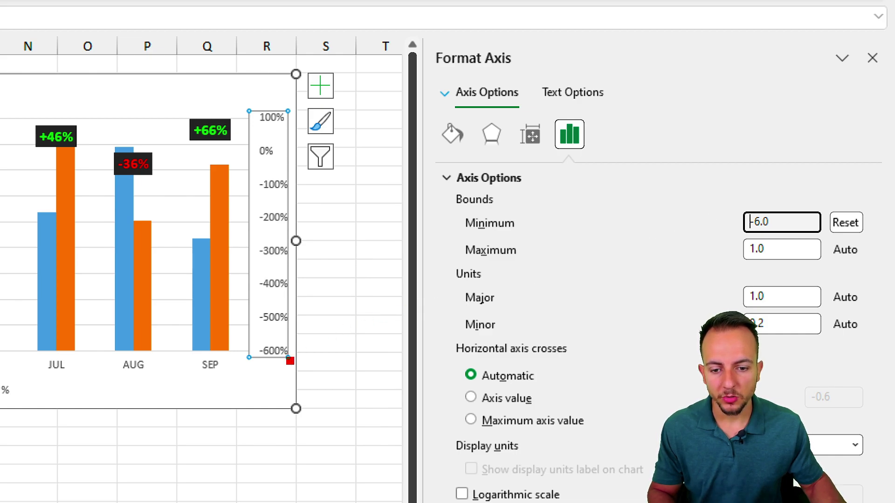
{"action": "mouse_move", "coordinate": [290, 361]}
{"action": "left_mouse_down"}
{"action": "mouse_move", "coordinate": [249, 243]}
{"action": "mouse_move", "coordinate": [235, 86]}
{"action": "left_mouse_up"}
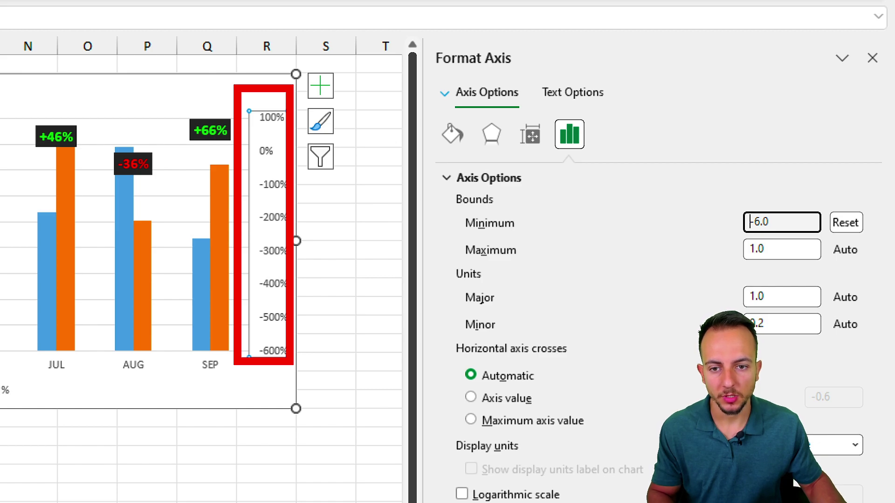
{"action": "key", "text": "Escape"}
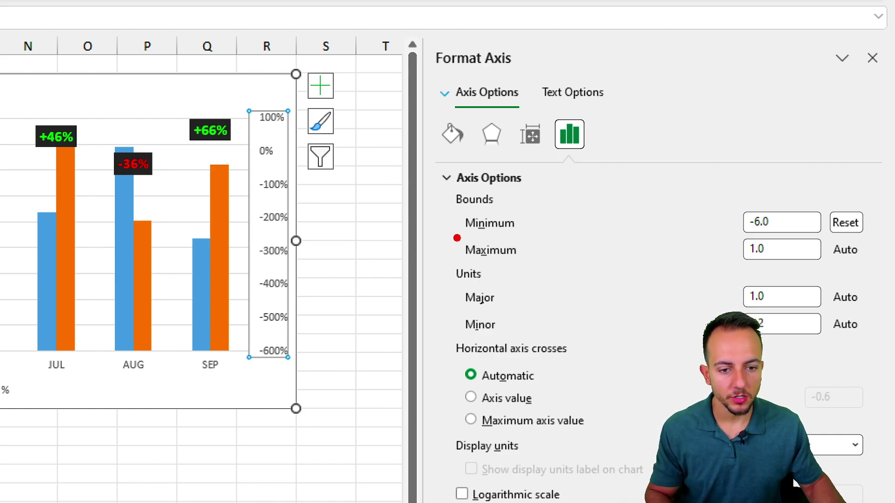
Raise the maximum bound of the secondary percentage axis in stages to 30, 60 and 80
{"action": "mouse_move", "coordinate": [454, 236]}
{"action": "left_mouse_down"}
{"action": "mouse_move", "coordinate": [531, 264]}
{"action": "mouse_move", "coordinate": [703, 259]}
{"action": "left_mouse_up"}
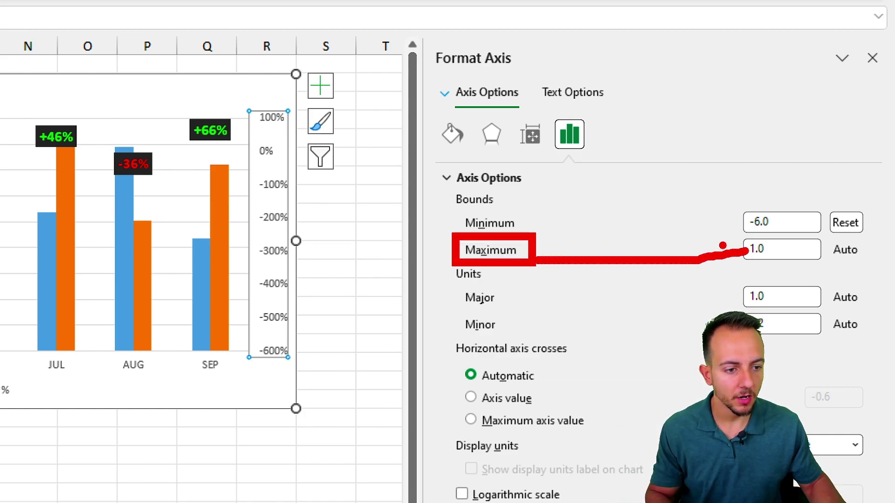
{"action": "key", "text": "Escape"}
{"action": "double_click", "coordinate": [768, 249]}
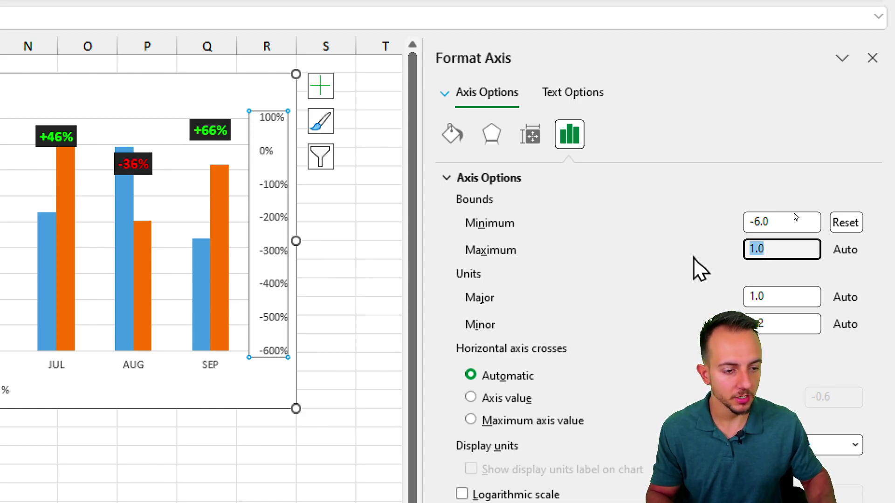
{"action": "key", "text": "Return"}
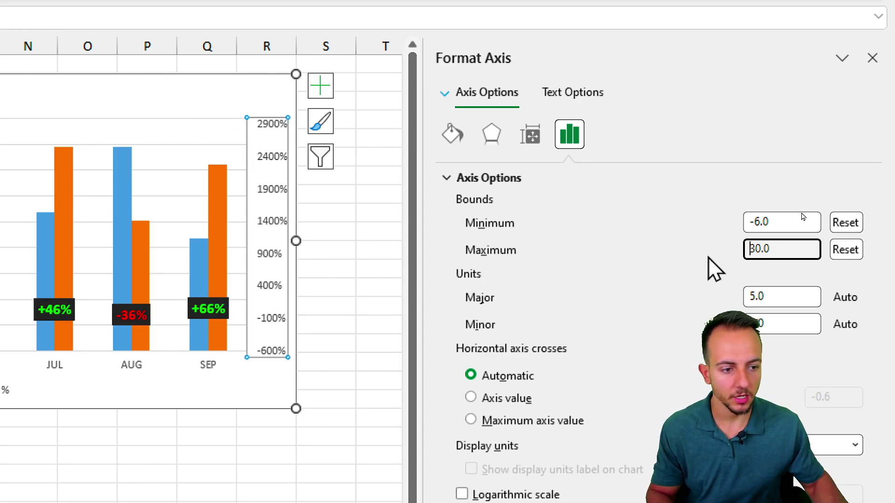
{"action": "type", "text": "60"}
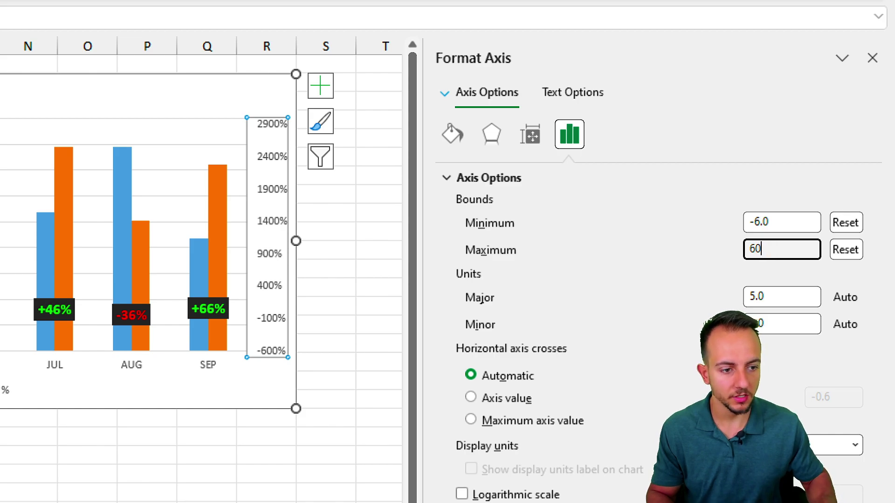
{"action": "key", "text": "Return"}
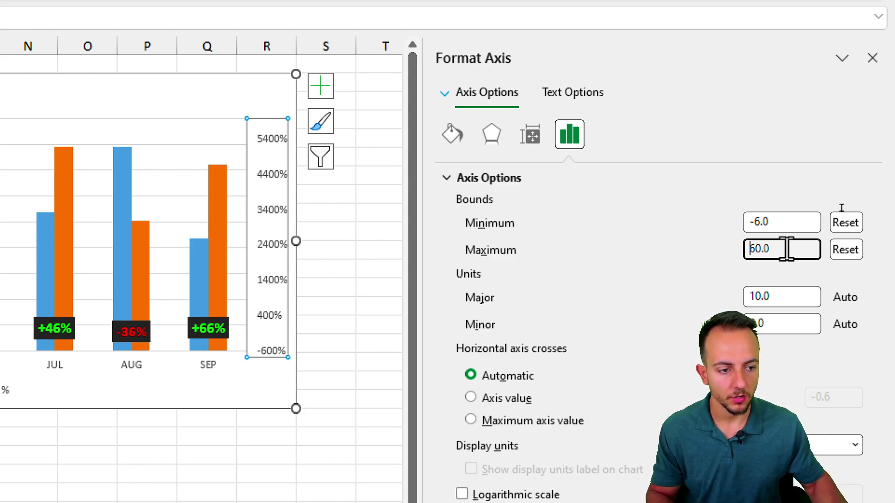
{"action": "type", "text": "80"}
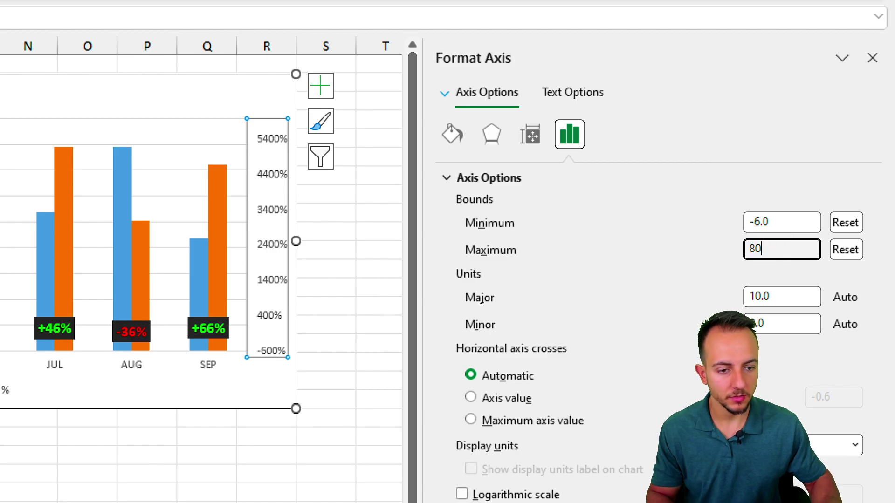
{"action": "key", "text": "Return"}
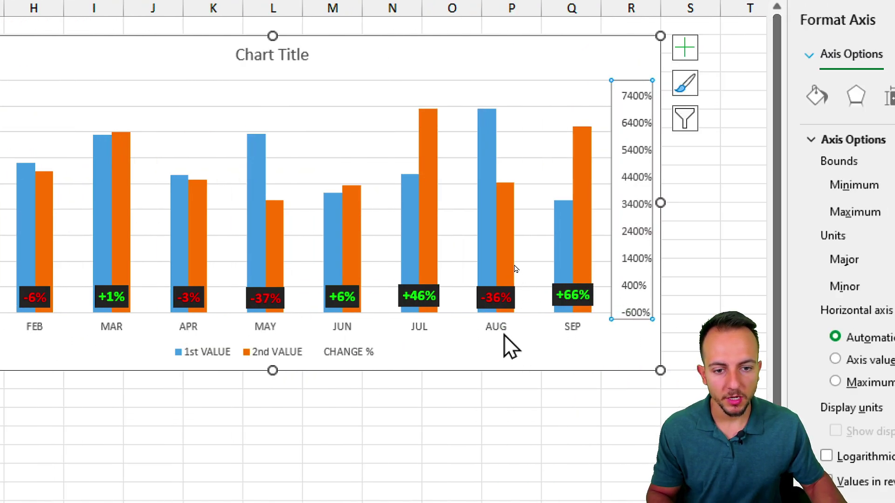
Set the column series overlap to -20% and reduce the gap width to make the columns wider
{"action": "left_click", "coordinate": [578, 230]}
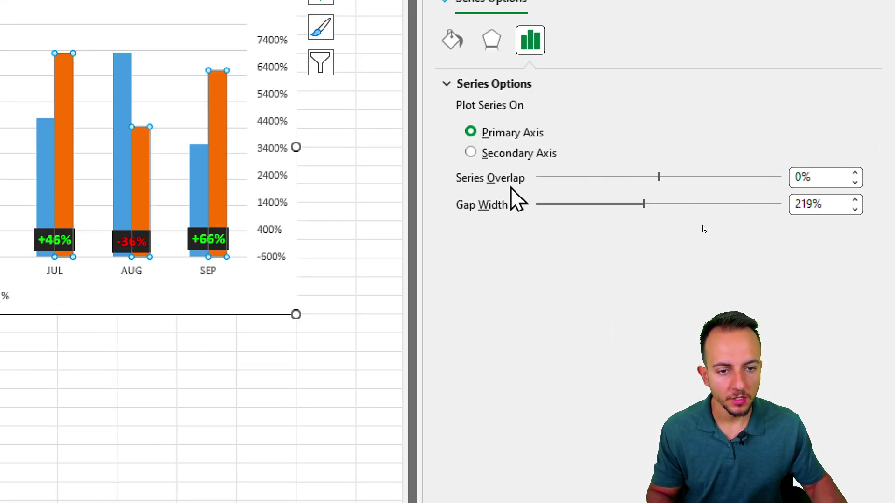
{"action": "left_click", "coordinate": [653, 233]}
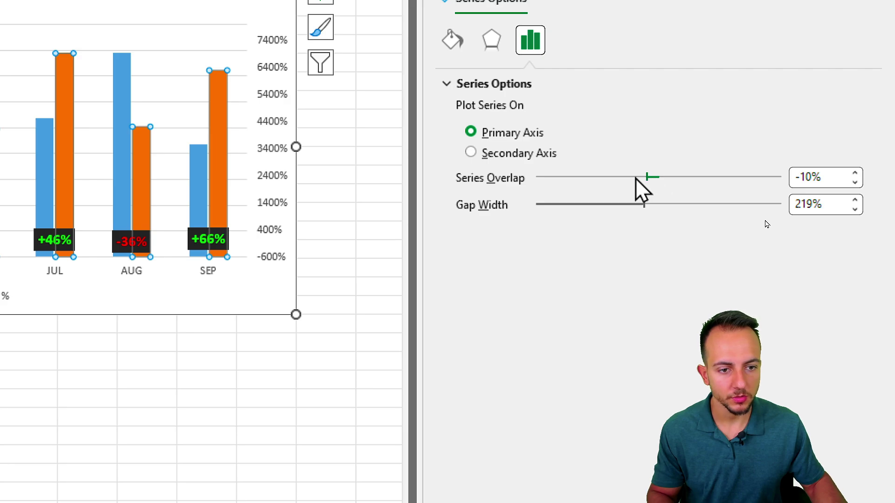
{"action": "left_click", "coordinate": [637, 177]}
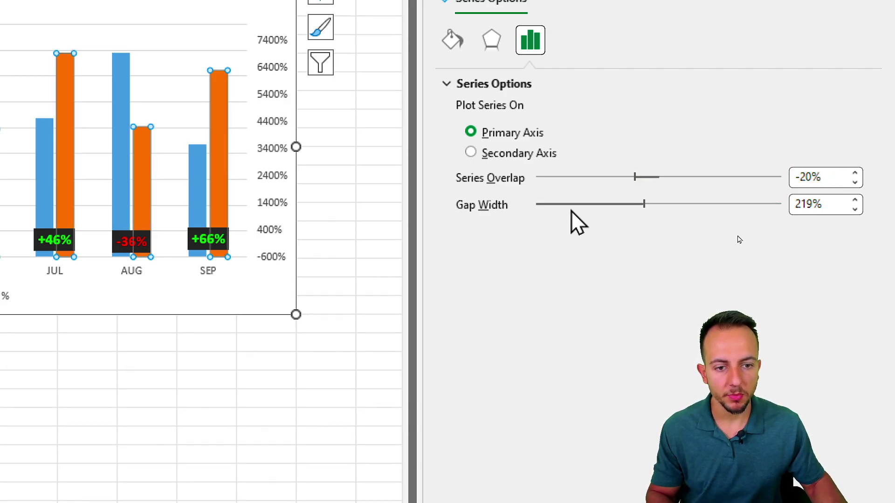
{"action": "left_click", "coordinate": [637, 205]}
{"action": "left_click_drag", "start_coordinate": [625, 208], "coordinate": [563, 208]}
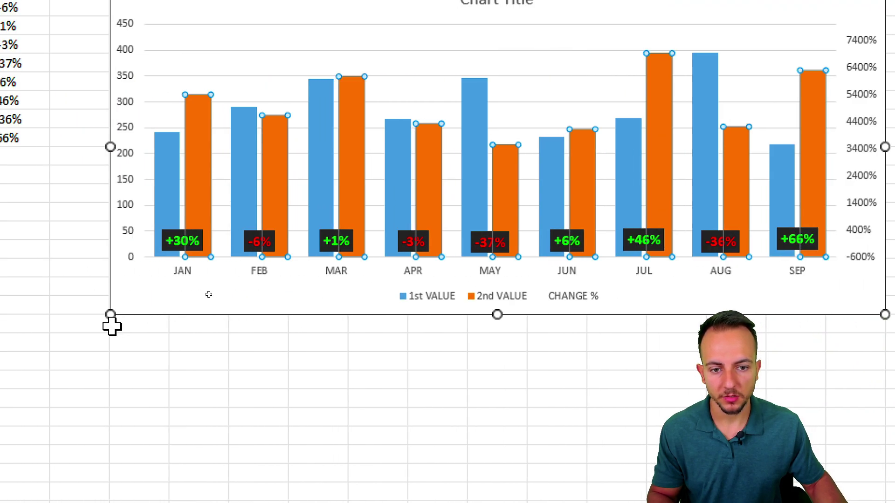
Increase the font size of the CHANGE % data labels by one increment
{"action": "left_click", "coordinate": [169, 245]}
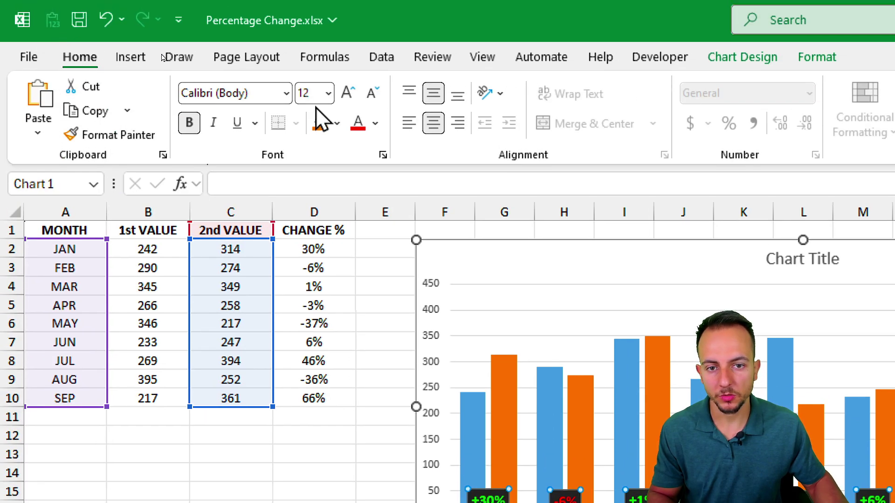
{"action": "left_click", "coordinate": [352, 96]}
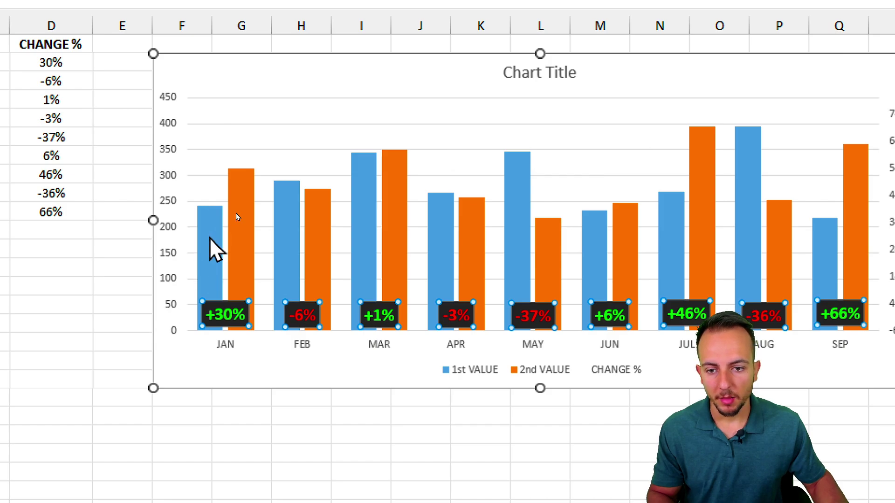
Give the 1st VALUE columns a solid light gray fill
{"action": "double_click", "coordinate": [210, 240]}
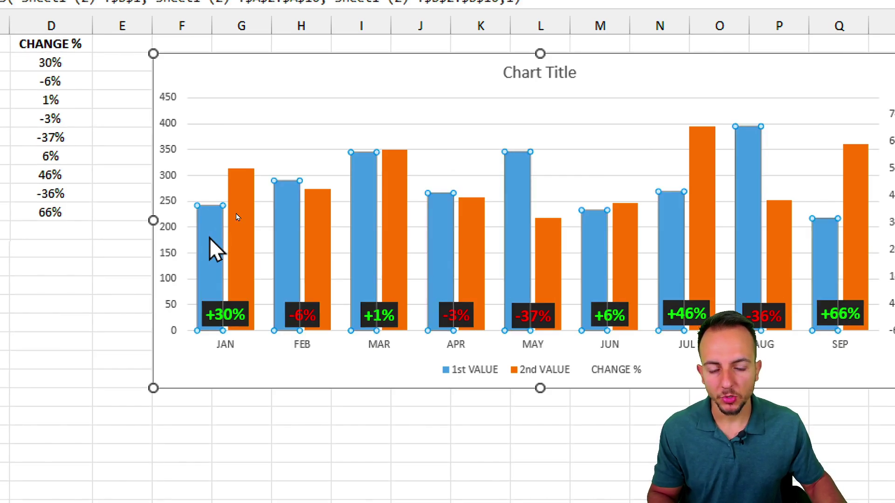
{"action": "left_click", "coordinate": [452, 113]}
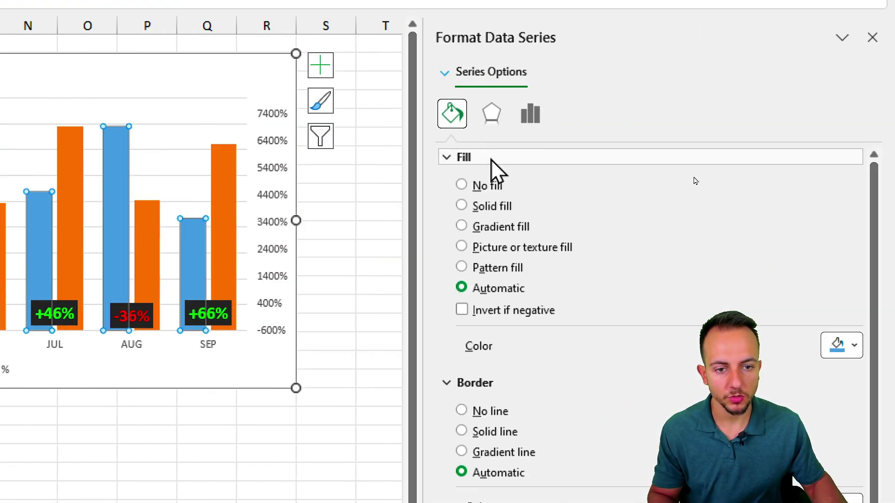
{"action": "left_click", "coordinate": [501, 205]}
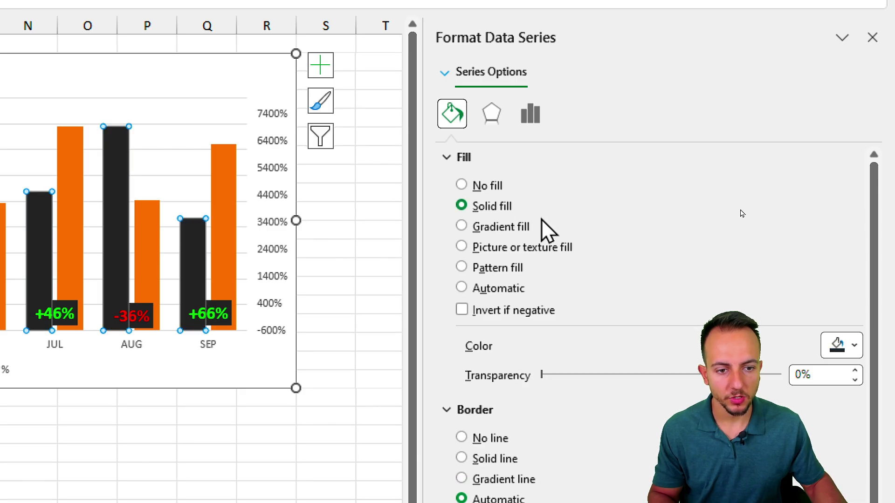
{"action": "left_click", "coordinate": [839, 346]}
{"action": "left_click", "coordinate": [646, 242]}
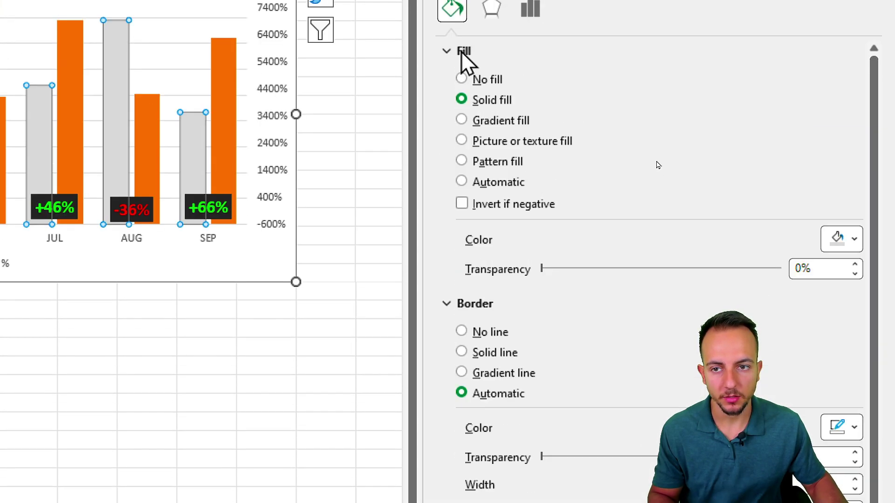
Change the fill color of the 2nd VALUE columns to dark gray
{"action": "left_click", "coordinate": [148, 205]}
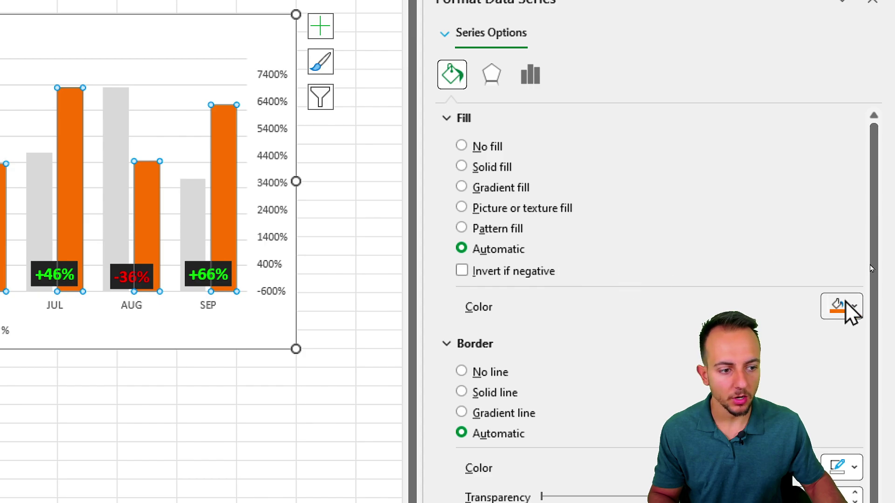
{"action": "left_click", "coordinate": [851, 308]}
{"action": "left_click", "coordinate": [668, 235]}
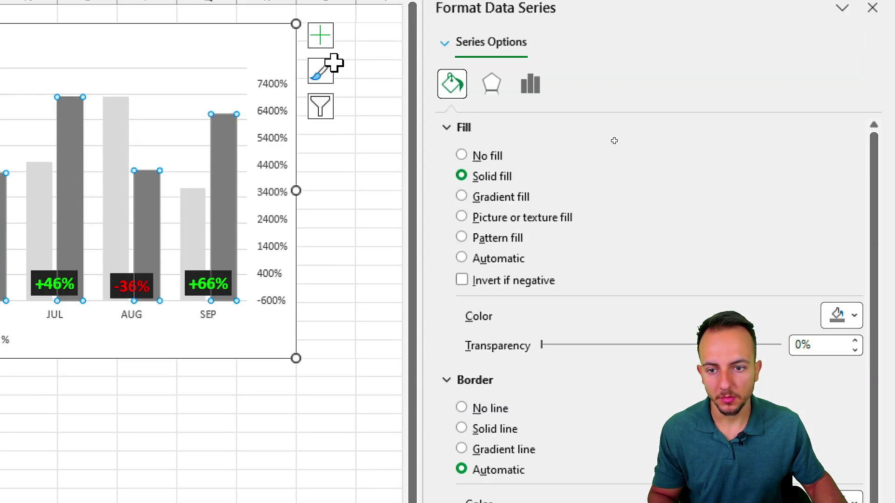
Add a solid black border line to the 2nd VALUE columns
{"action": "left_click", "coordinate": [462, 128]}
{"action": "left_click", "coordinate": [512, 202]}
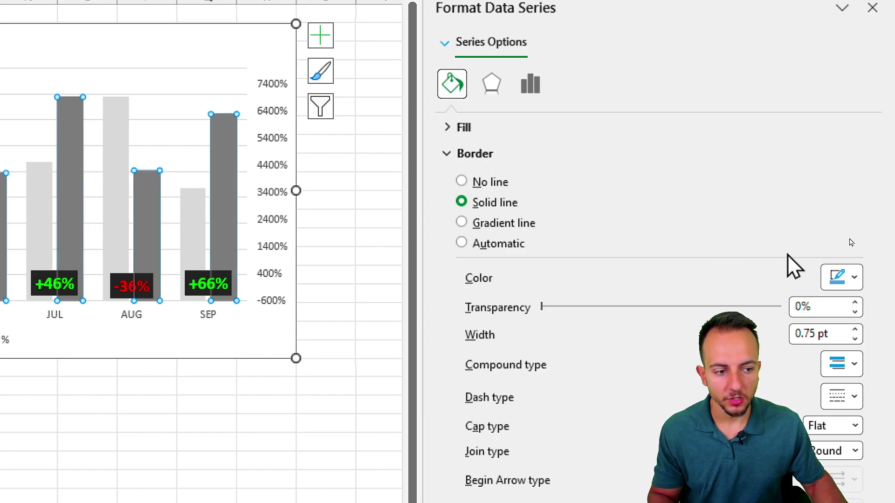
{"action": "left_click", "coordinate": [834, 279]}
{"action": "left_click", "coordinate": [668, 372]}
Outline the 1st VALUE columns with the same solid black border line
{"action": "left_click", "coordinate": [203, 228]}
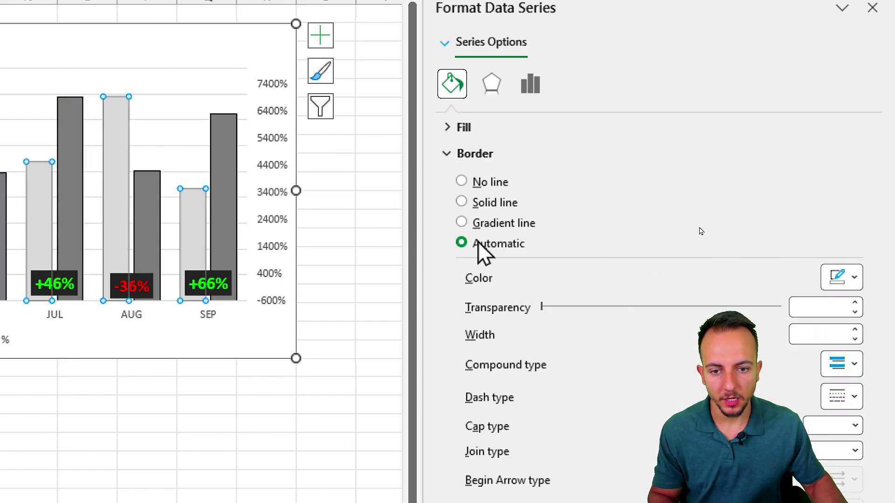
{"action": "left_click", "coordinate": [490, 182]}
{"action": "left_click", "coordinate": [495, 202]}
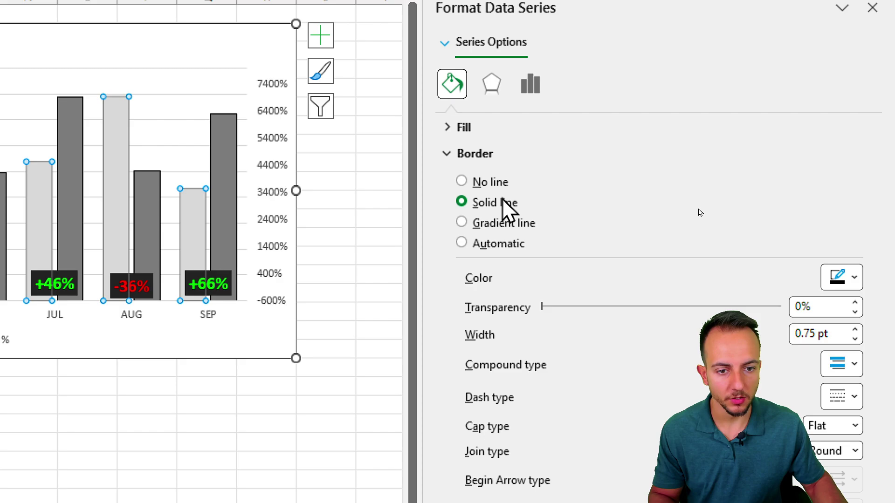
{"action": "left_click", "coordinate": [839, 278]}
{"action": "left_click", "coordinate": [668, 372]}
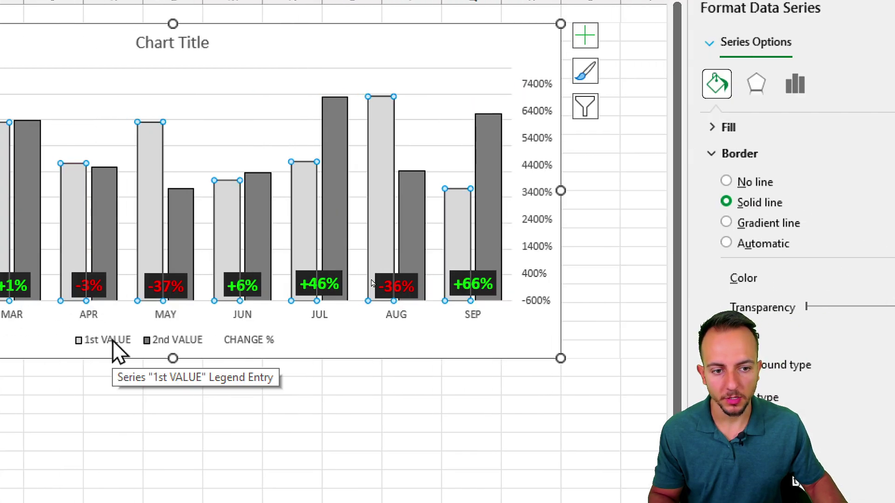
Delete the major horizontal gridlines from the chart
{"action": "left_click", "coordinate": [441, 148]}
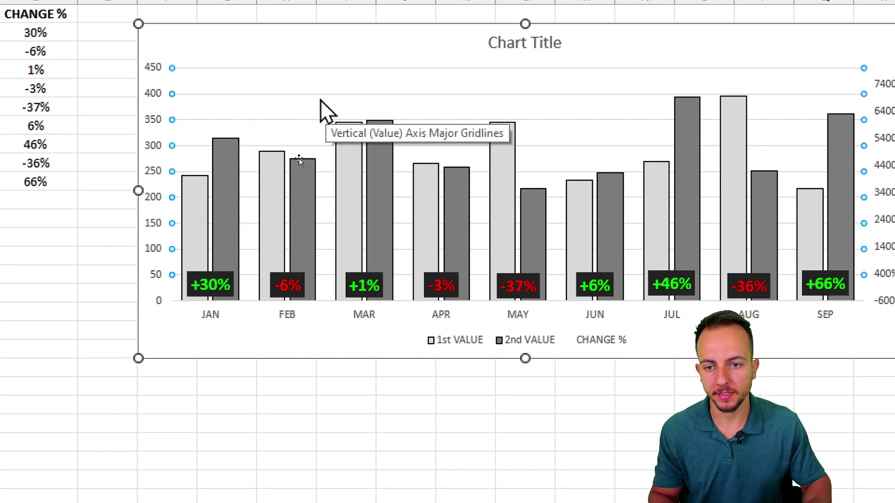
{"action": "key", "text": "Delete"}
Hide the labels of the primary value axis by adding the custom number format code "" (two quotation marks)
{"action": "left_click", "coordinate": [152, 93]}
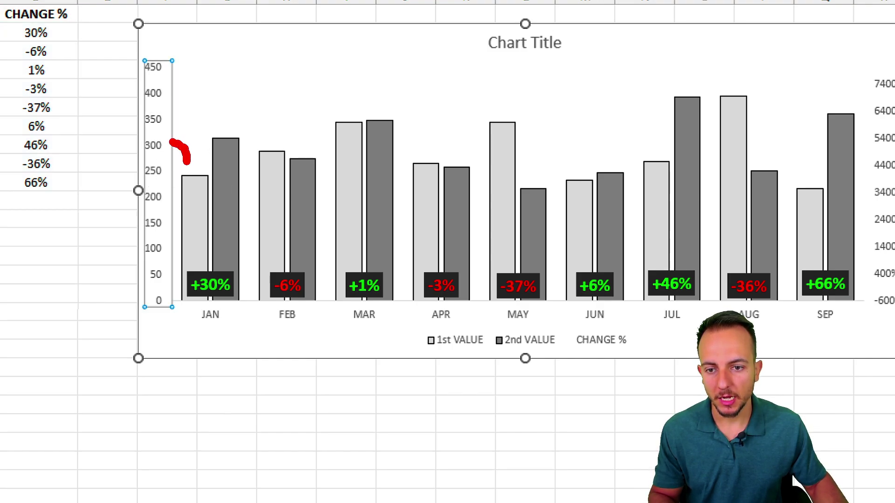
{"action": "mouse_move", "coordinate": [262, 107]}
{"action": "left_mouse_down"}
{"action": "mouse_move", "coordinate": [268, 153]}
{"action": "mouse_move", "coordinate": [283, 139]}
{"action": "mouse_move", "coordinate": [295, 156]}
{"action": "left_mouse_up"}
{"action": "left_click_drag", "start_coordinate": [293, 142], "coordinate": [297, 149]}
{"action": "key", "text": "Escape"}
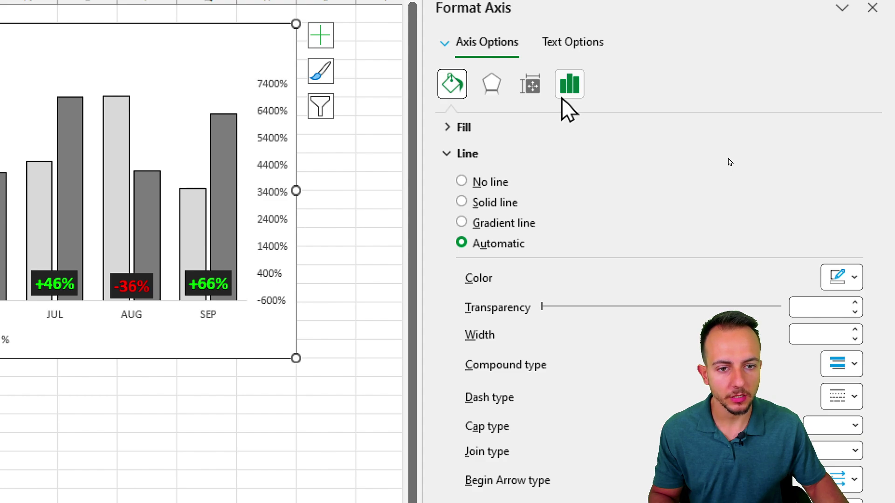
{"action": "left_click", "coordinate": [566, 108]}
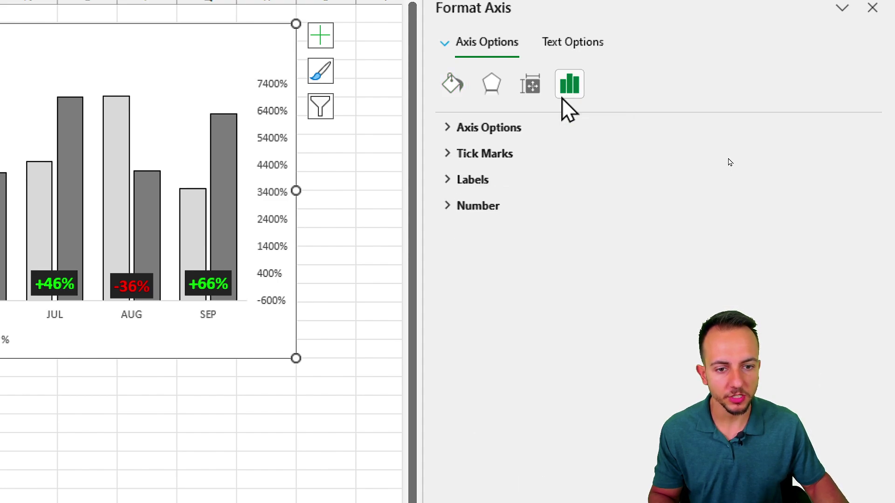
{"action": "left_click", "coordinate": [488, 205]}
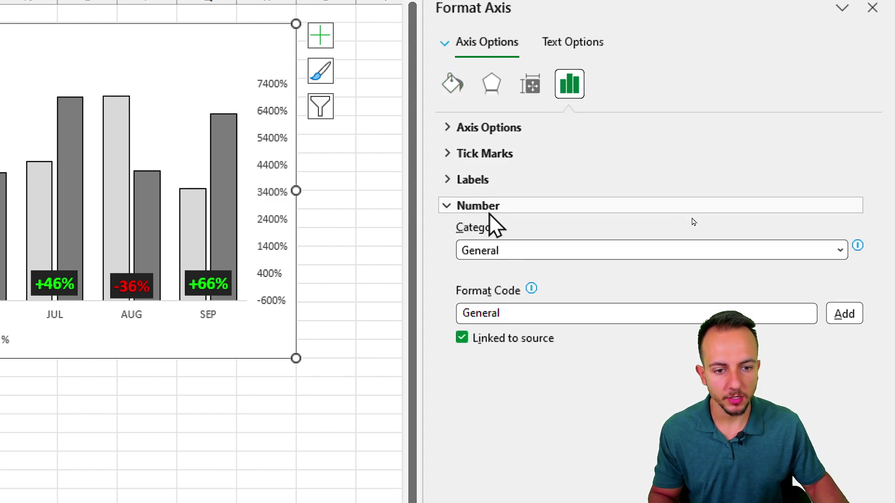
{"action": "left_click", "coordinate": [488, 247]}
{"action": "left_click", "coordinate": [498, 463]}
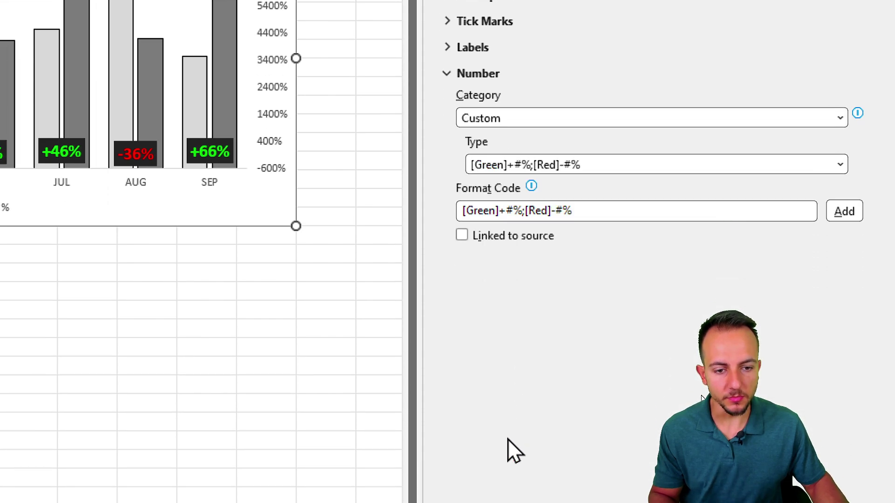
{"action": "left_click_drag", "start_coordinate": [578, 210], "coordinate": [431, 226]}
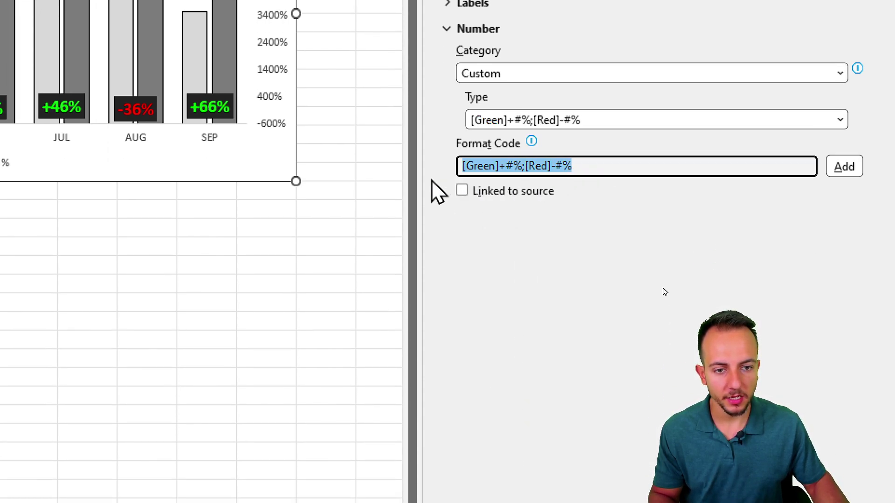
{"action": "key", "text": "BackSpace"}
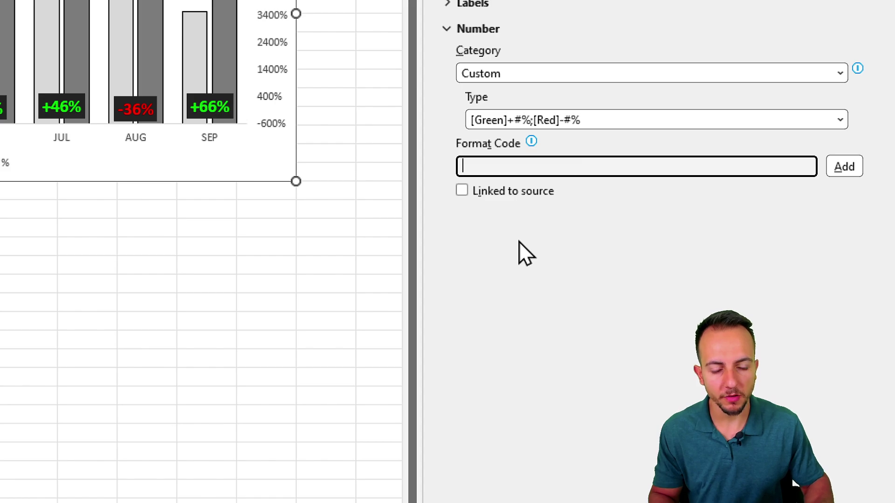
{"action": "type", "text": "\"\""}
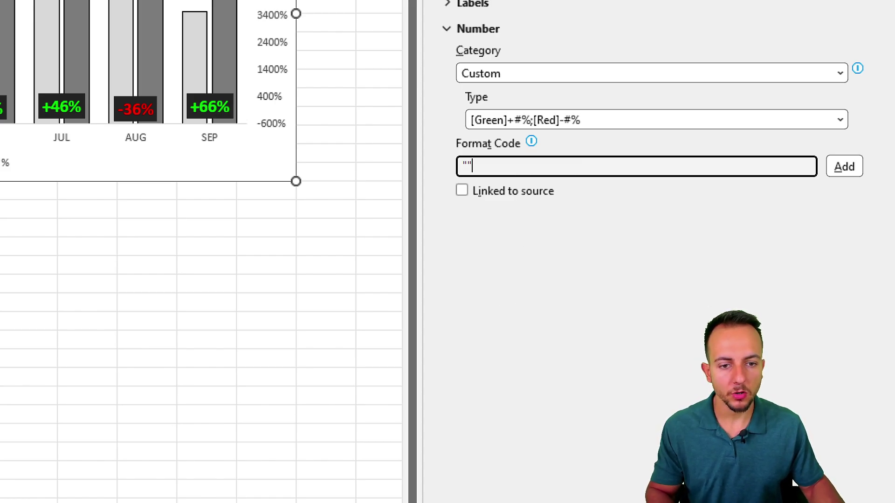
{"action": "left_click", "coordinate": [844, 167]}
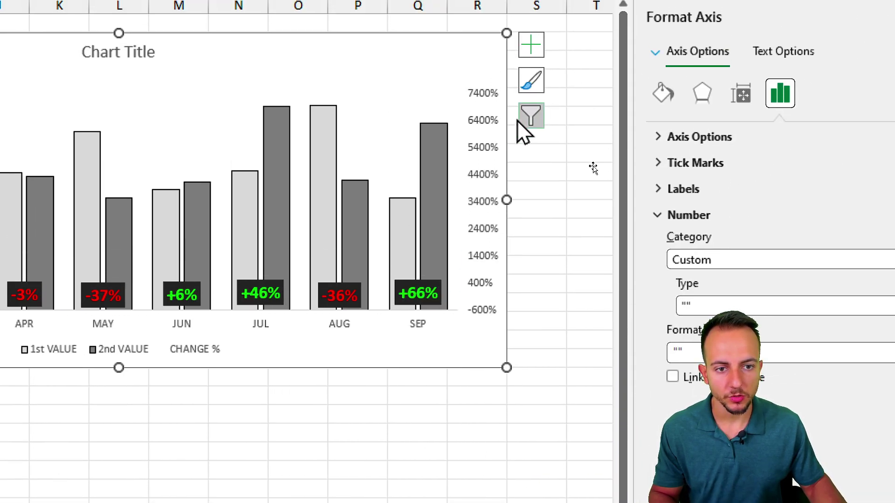
Hide the labels of the secondary percentage axis with the custom format code "" and close the formatting pane
{"action": "left_click", "coordinate": [488, 56]}
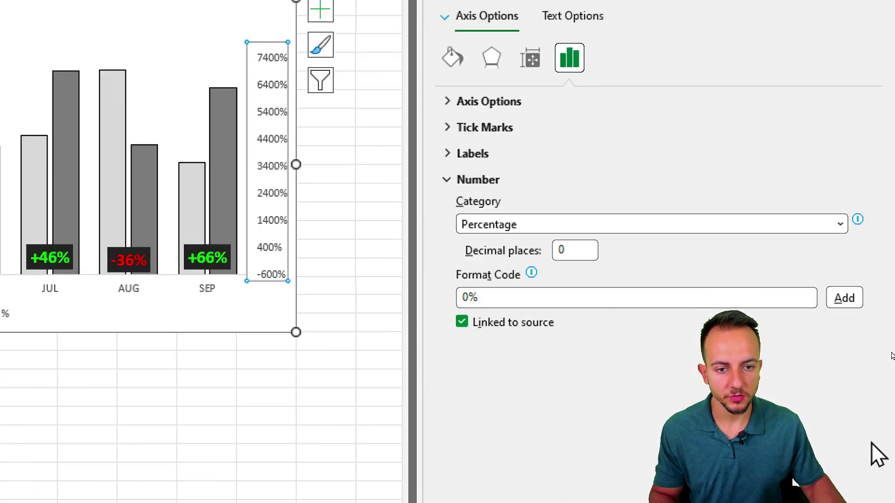
{"action": "left_click", "coordinate": [723, 330]}
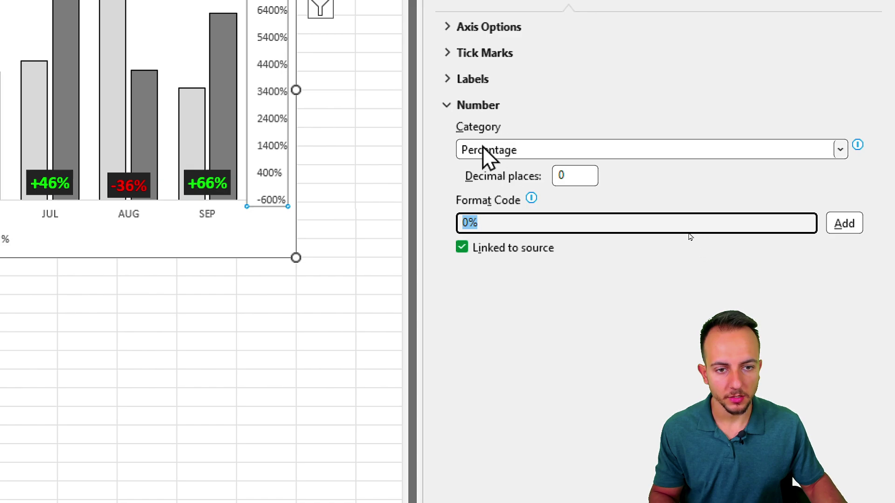
{"action": "left_click", "coordinate": [529, 150]}
{"action": "left_click", "coordinate": [530, 366]}
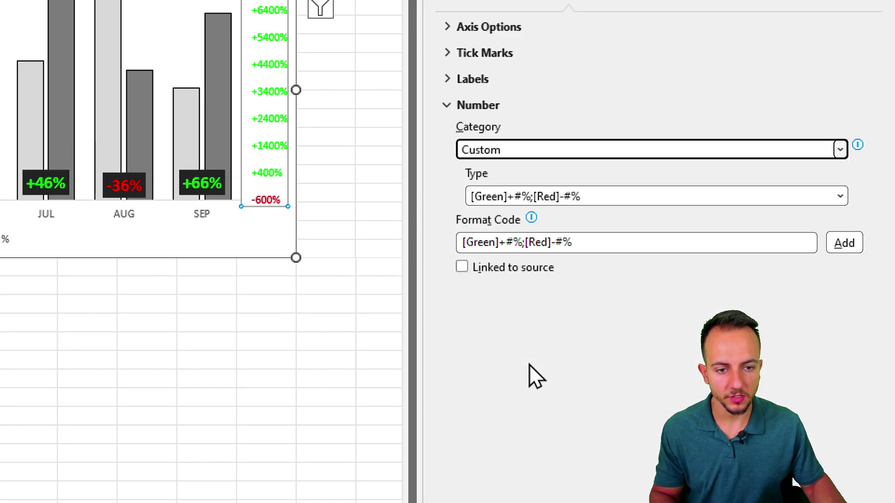
{"action": "triple_click", "coordinate": [579, 243]}
{"action": "type", "text": "\"\""}
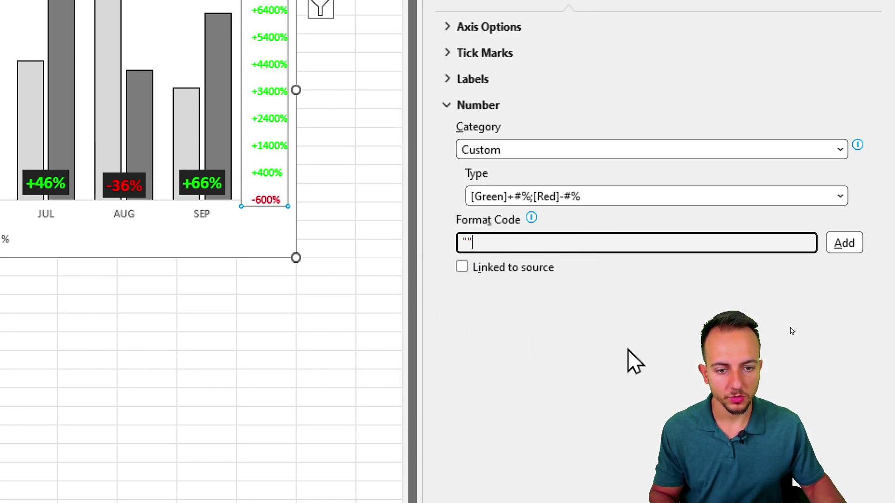
{"action": "left_click", "coordinate": [848, 244]}
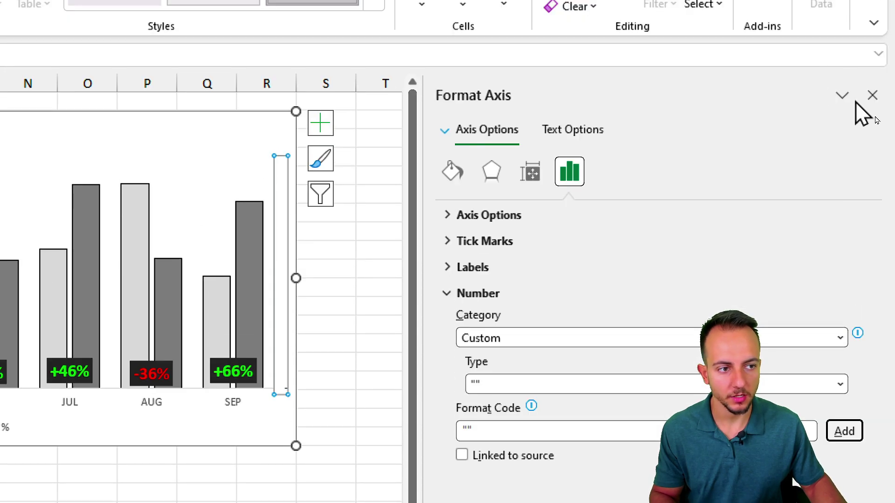
{"action": "left_click", "coordinate": [872, 96]}
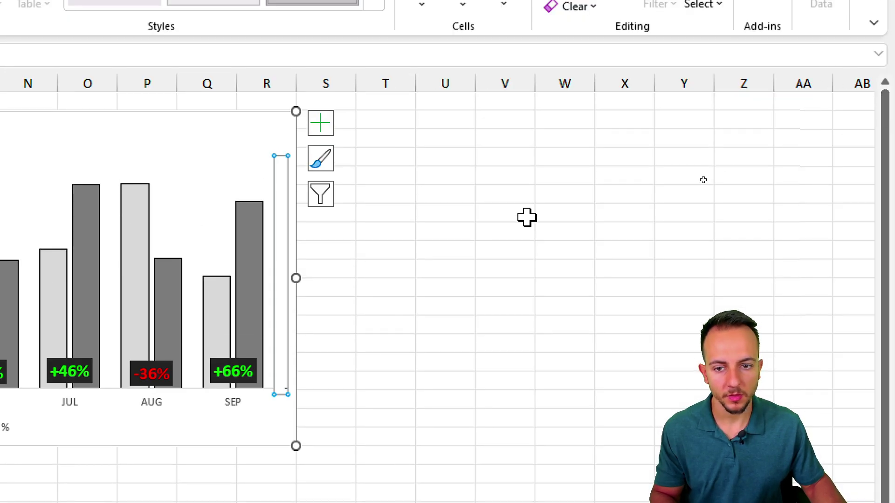
Replace the chart title text with "Comparison between 2024 vs 2025"
{"action": "left_click", "coordinate": [561, 135]}
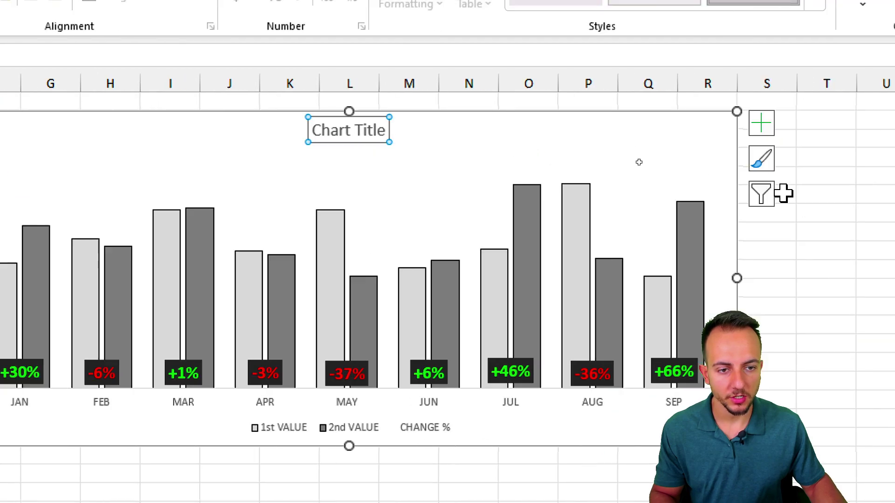
{"action": "triple_click", "coordinate": [269, 130]}
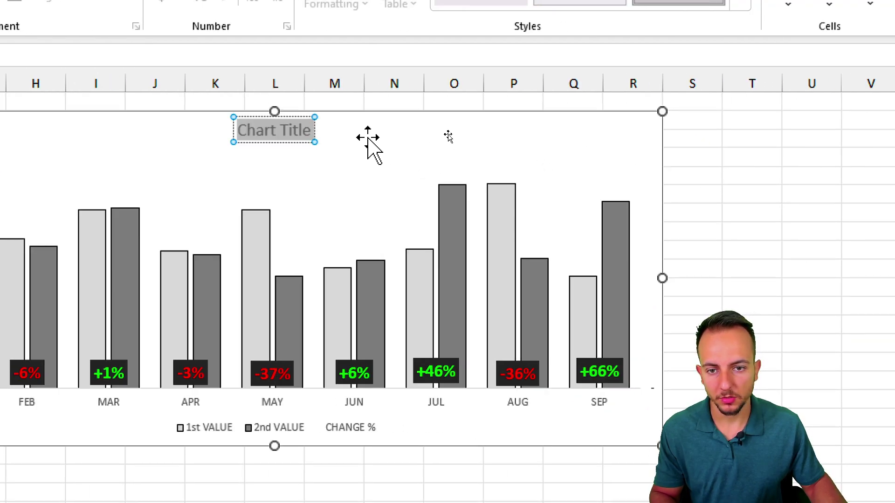
{"action": "type", "text": "Com"}
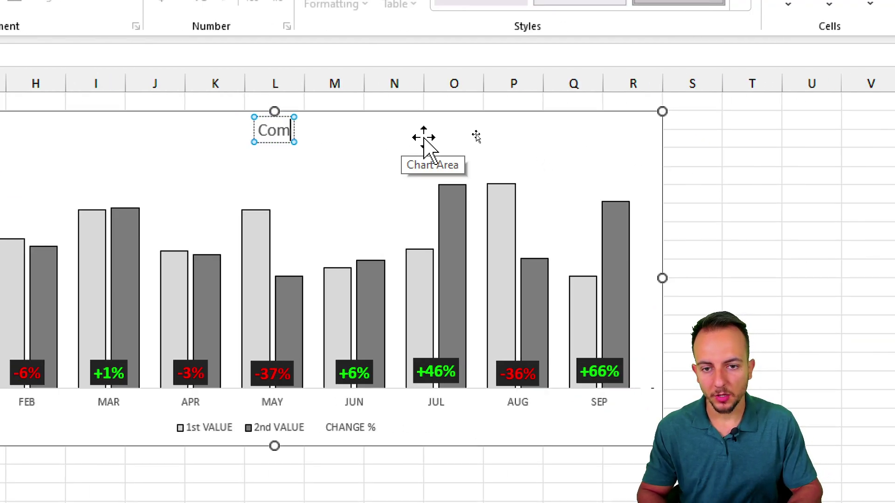
{"action": "type", "text": "parison bet"}
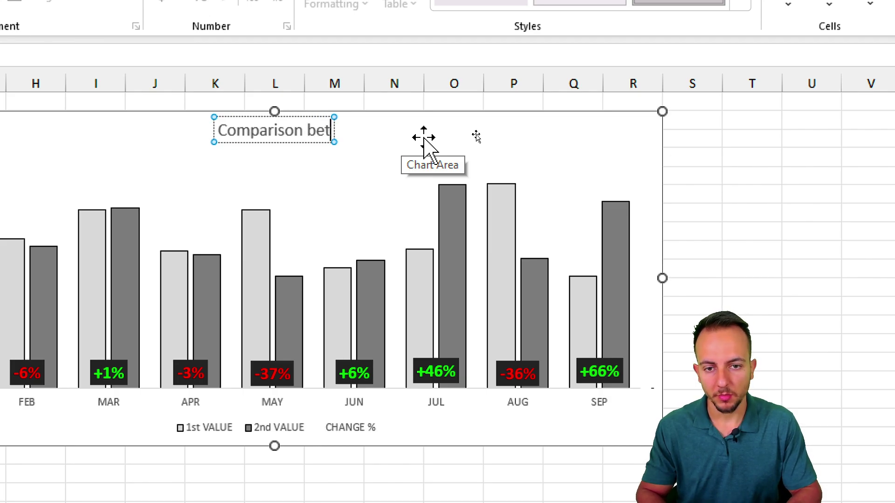
{"action": "type", "text": "ween 2024"}
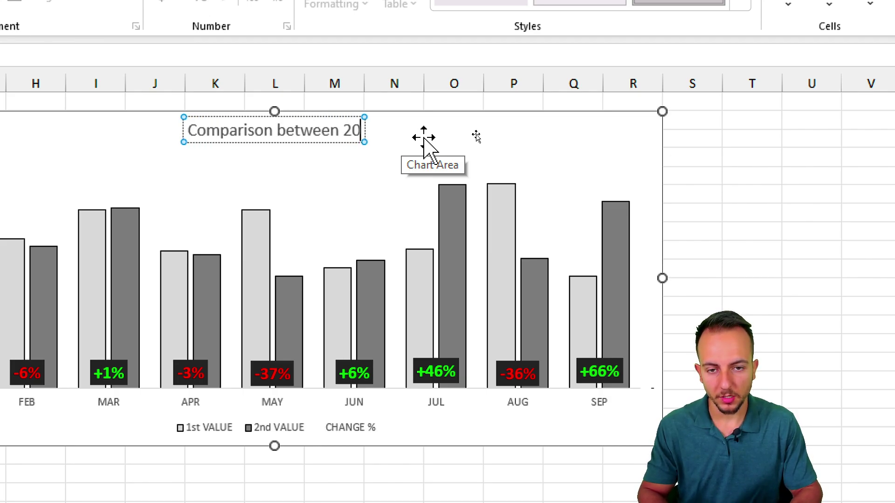
{"action": "type", "text": " vs 2025"}
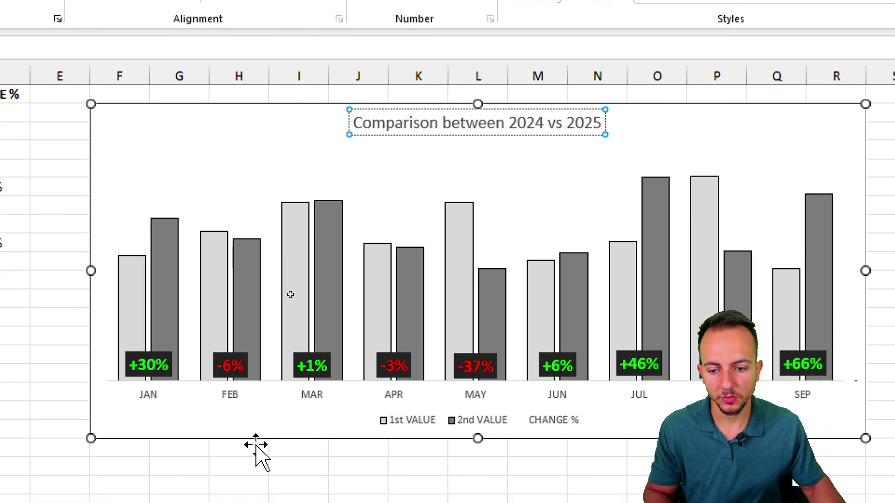
{"action": "left_click", "coordinate": [407, 451]}
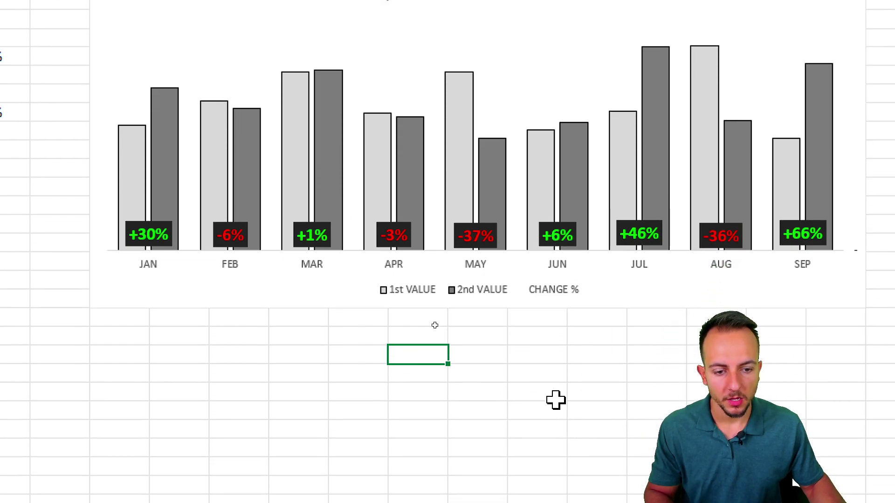
Move the legend to the upper-left corner of the chart and delete its CHANGE % entry
{"action": "left_click", "coordinate": [487, 294]}
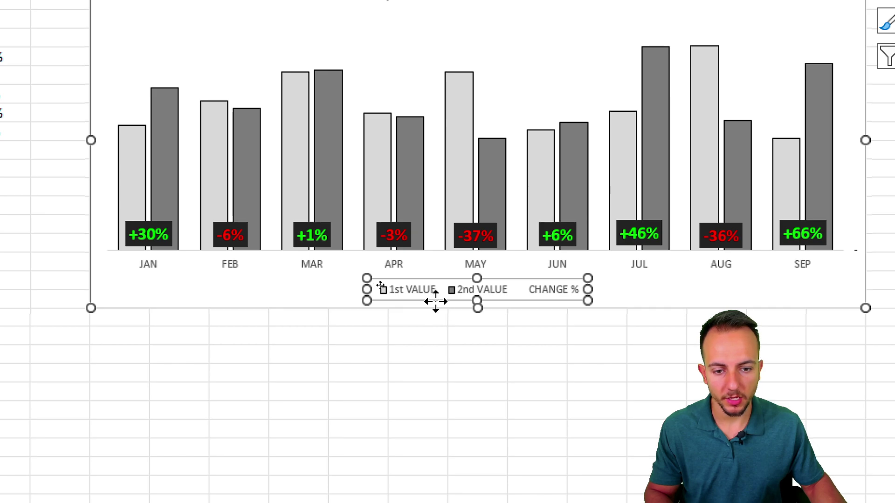
{"action": "left_click_drag", "start_coordinate": [433, 302], "coordinate": [171, 124]}
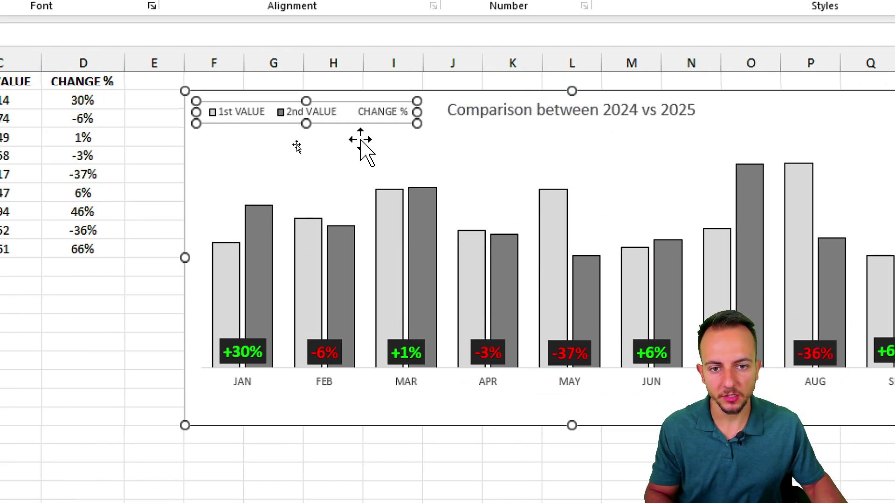
{"action": "left_click", "coordinate": [405, 116]}
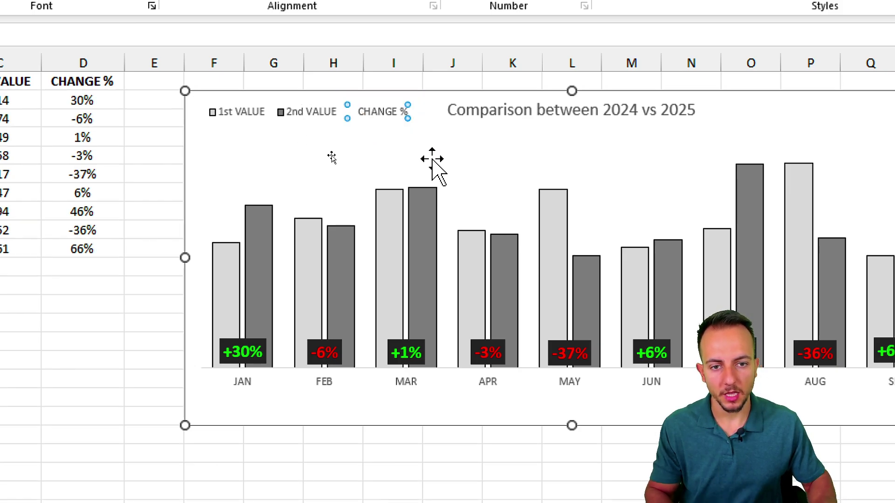
{"action": "key", "text": "Delete"}
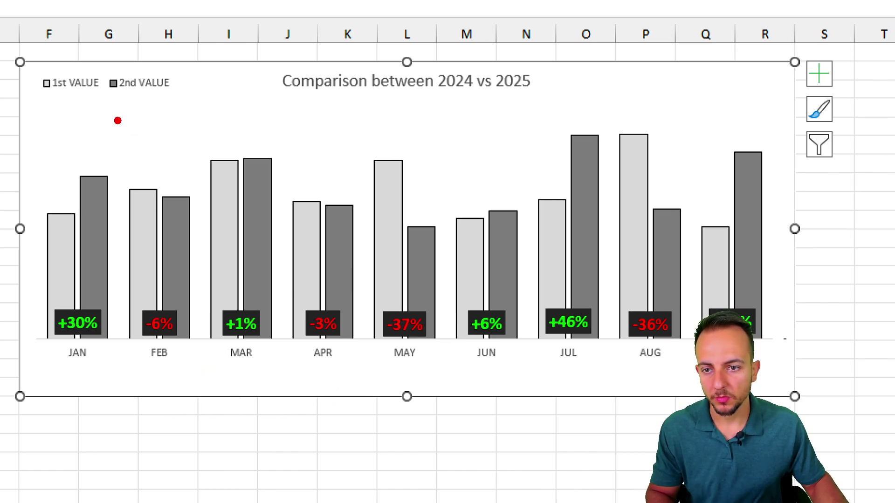
{"action": "left_click_drag", "start_coordinate": [118, 120], "coordinate": [118, 383]}
{"action": "left_click_drag", "start_coordinate": [200, 119], "coordinate": [200, 397]}
{"action": "left_click_drag", "start_coordinate": [274, 194], "coordinate": [276, 194]}
{"action": "left_click_drag", "start_coordinate": [286, 125], "coordinate": [283, 391]}
{"action": "left_click_drag", "start_coordinate": [362, 125], "coordinate": [367, 395]}
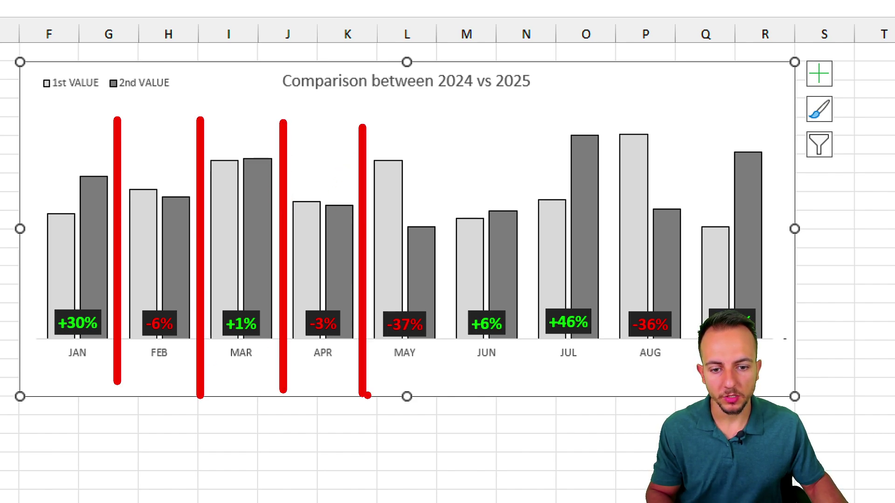
{"action": "key", "text": "Escape"}
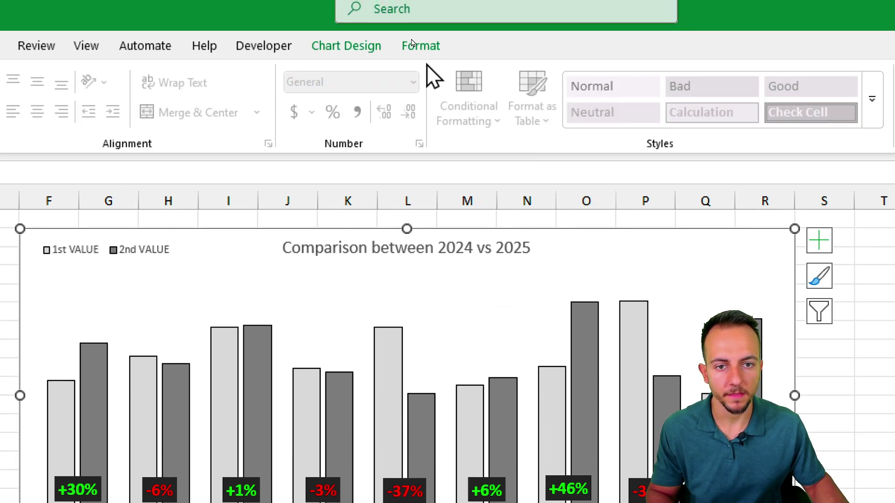
Add primary major vertical gridlines to the chart to separate the months, and deselect the chart
{"action": "left_click", "coordinate": [368, 62]}
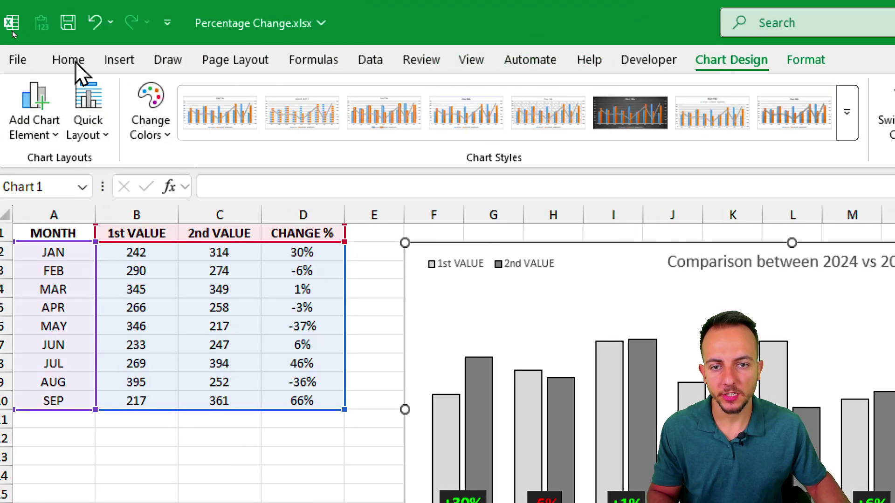
{"action": "left_click", "coordinate": [46, 135]}
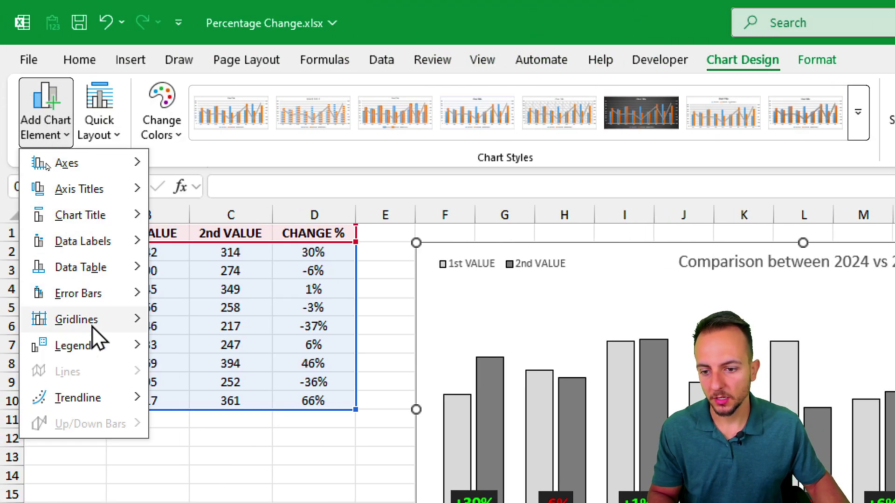
{"action": "mouse_move", "coordinate": [113, 327]}
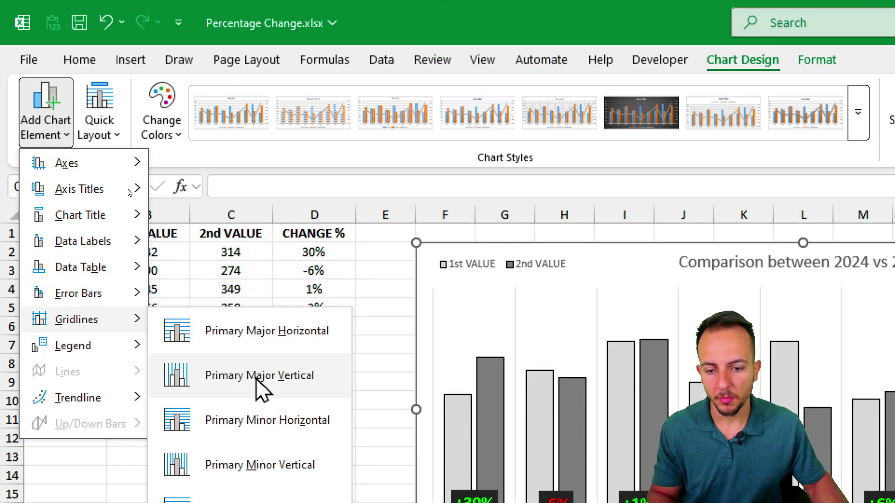
{"action": "left_click", "coordinate": [256, 380]}
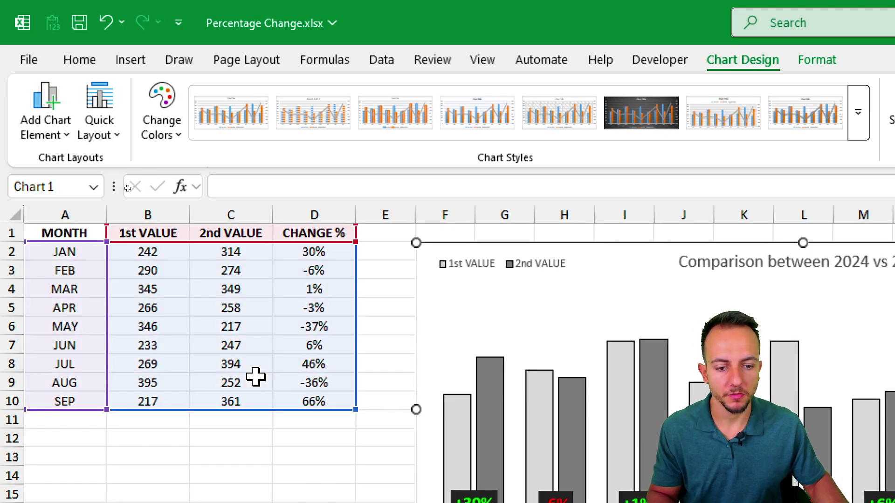
{"action": "left_click", "coordinate": [507, 435]}
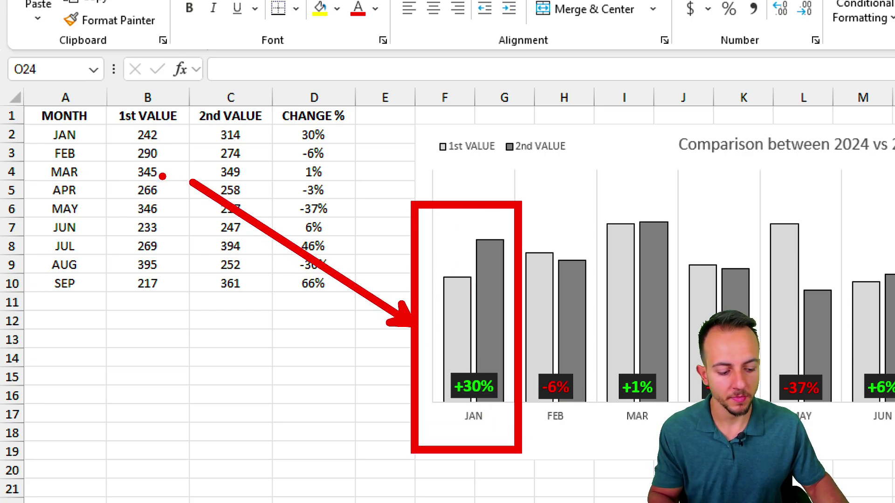
Test the chart with trial January figures: set the 1st VALUE to 200 and the 2nd VALUE to 150
{"action": "left_click", "coordinate": [147, 137]}
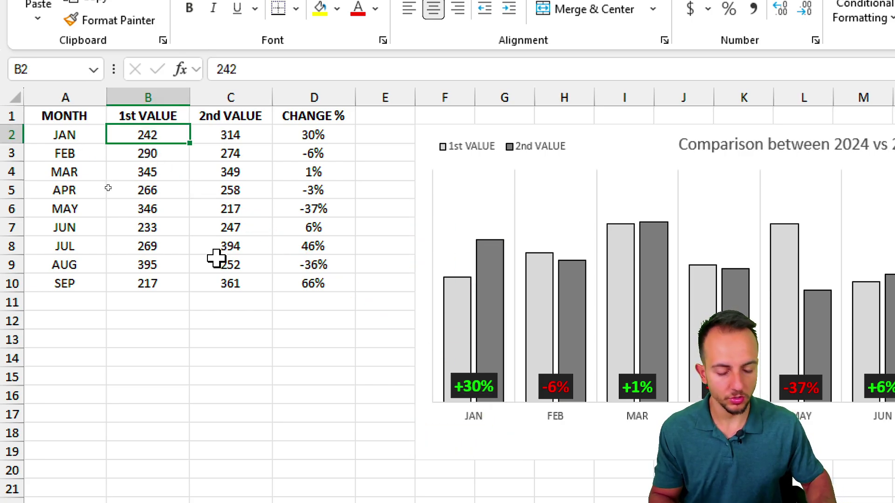
{"action": "type", "text": "200"}
{"action": "key", "text": "ctrl+Return"}
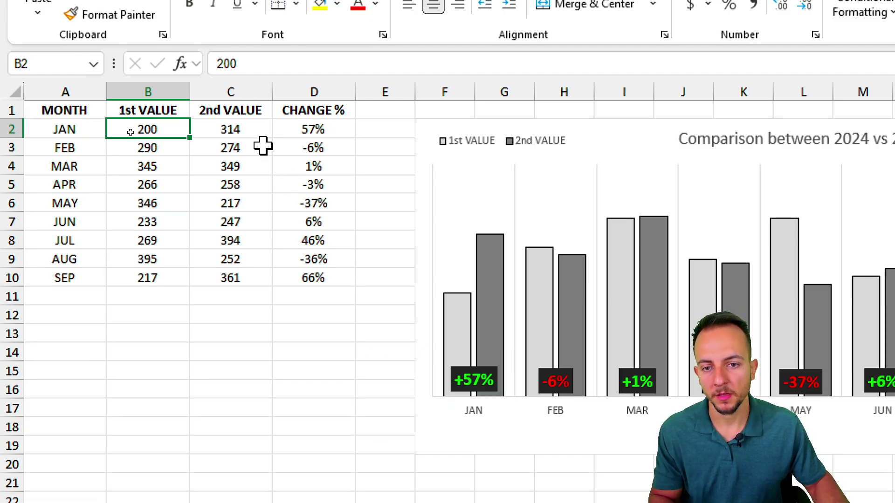
{"action": "left_click", "coordinate": [235, 129]}
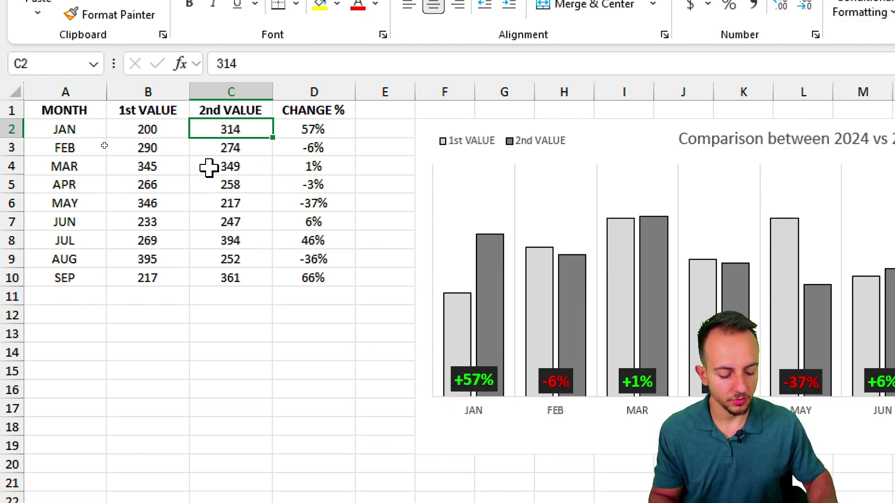
{"action": "type", "text": "150"}
{"action": "key", "text": "ctrl+Return"}
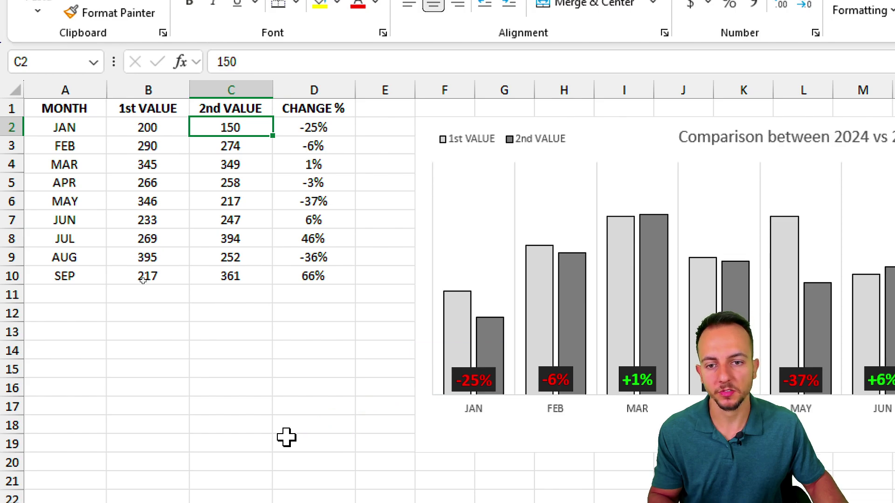
Undo both trial changes to the January values
{"action": "key", "text": "ctrl+z"}
{"action": "key", "text": "ctrl+z"}
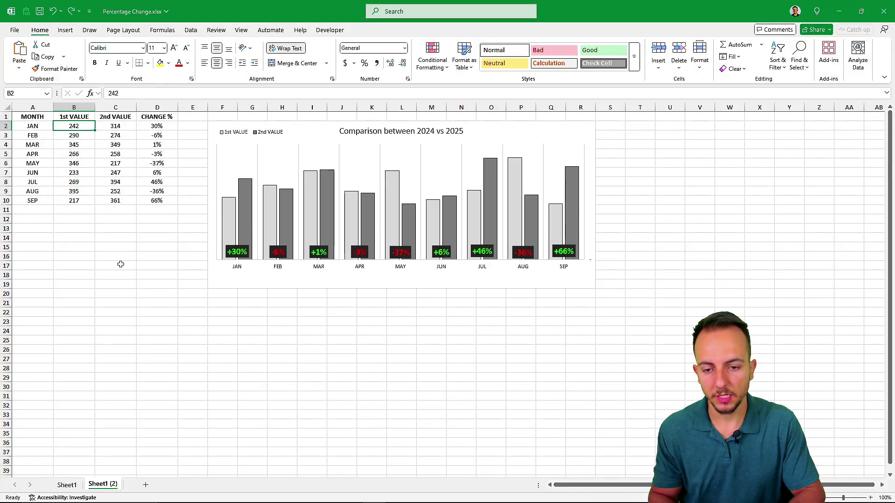